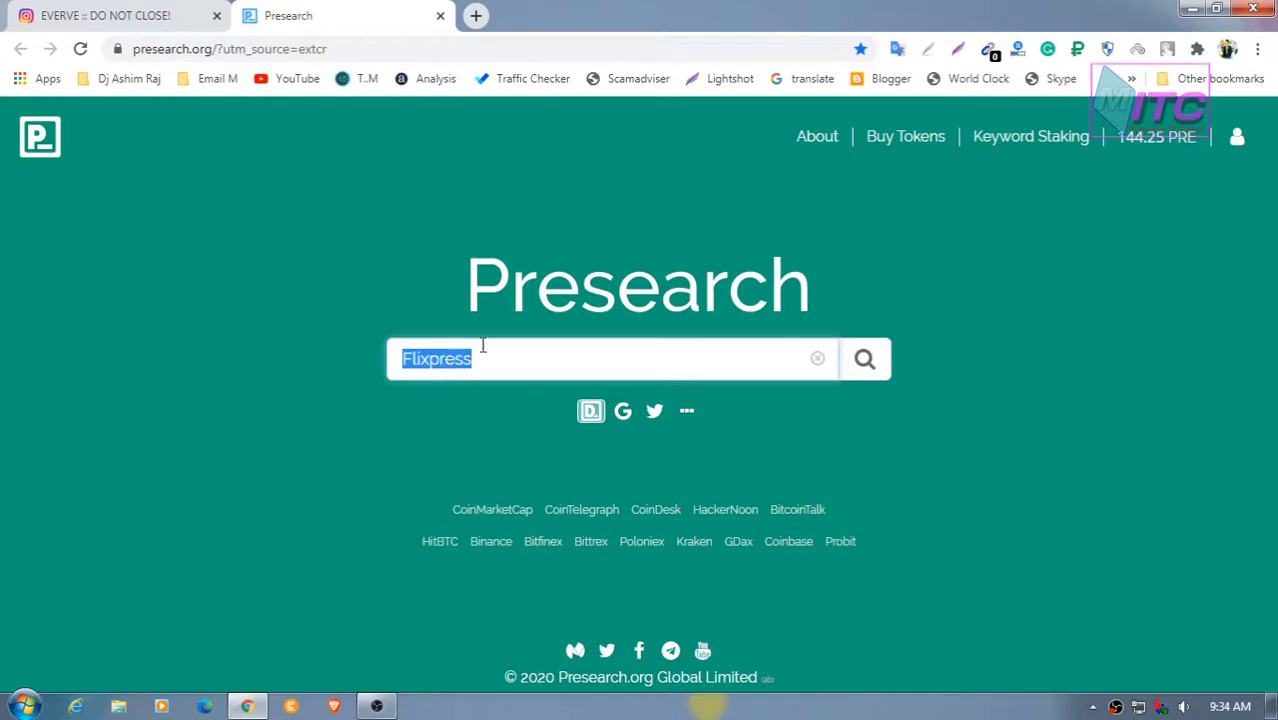
- Search Presearch for "Flixpress" and close the original Presearch page once the results page opens
click(410, 358)
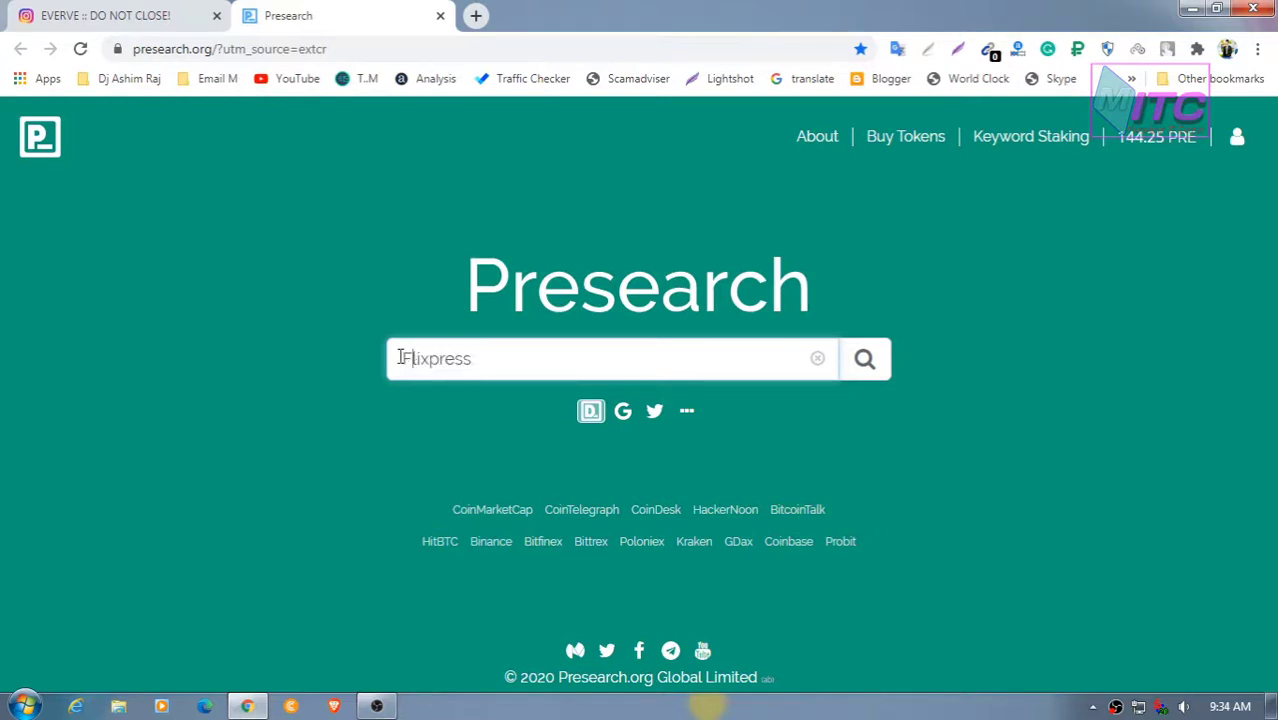
drag(405, 358, 550, 358)
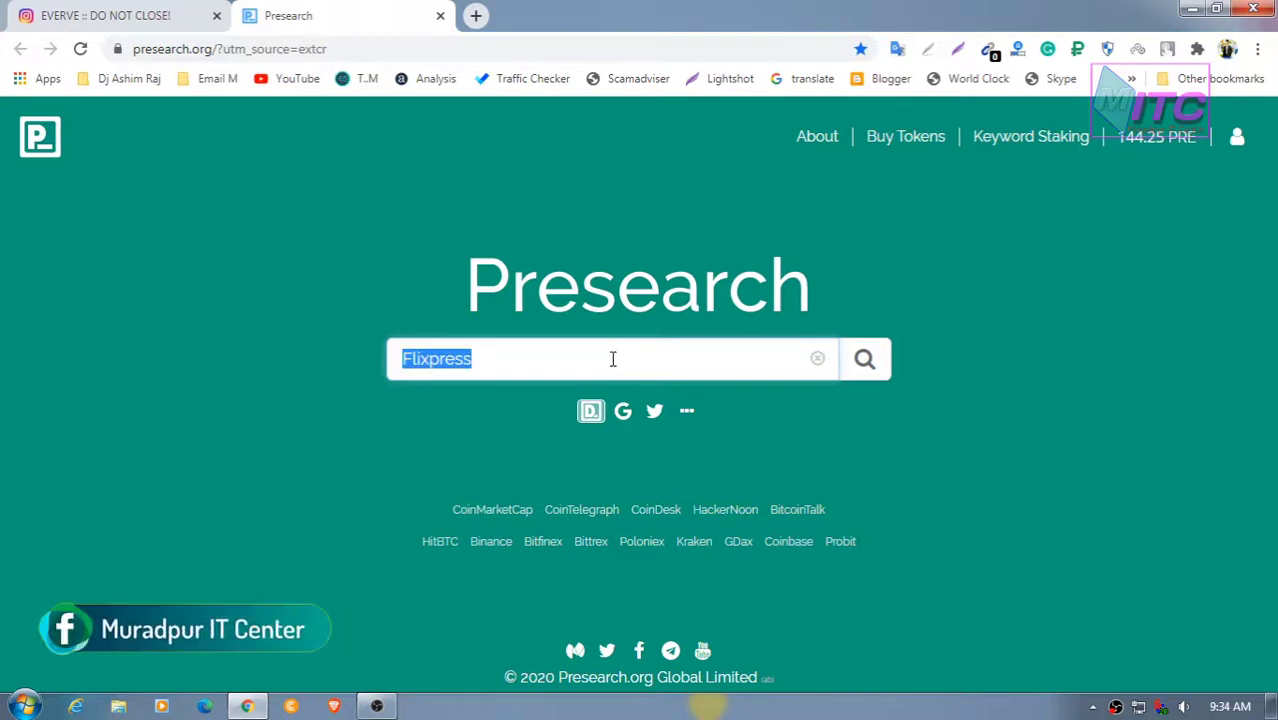
click(711, 357)
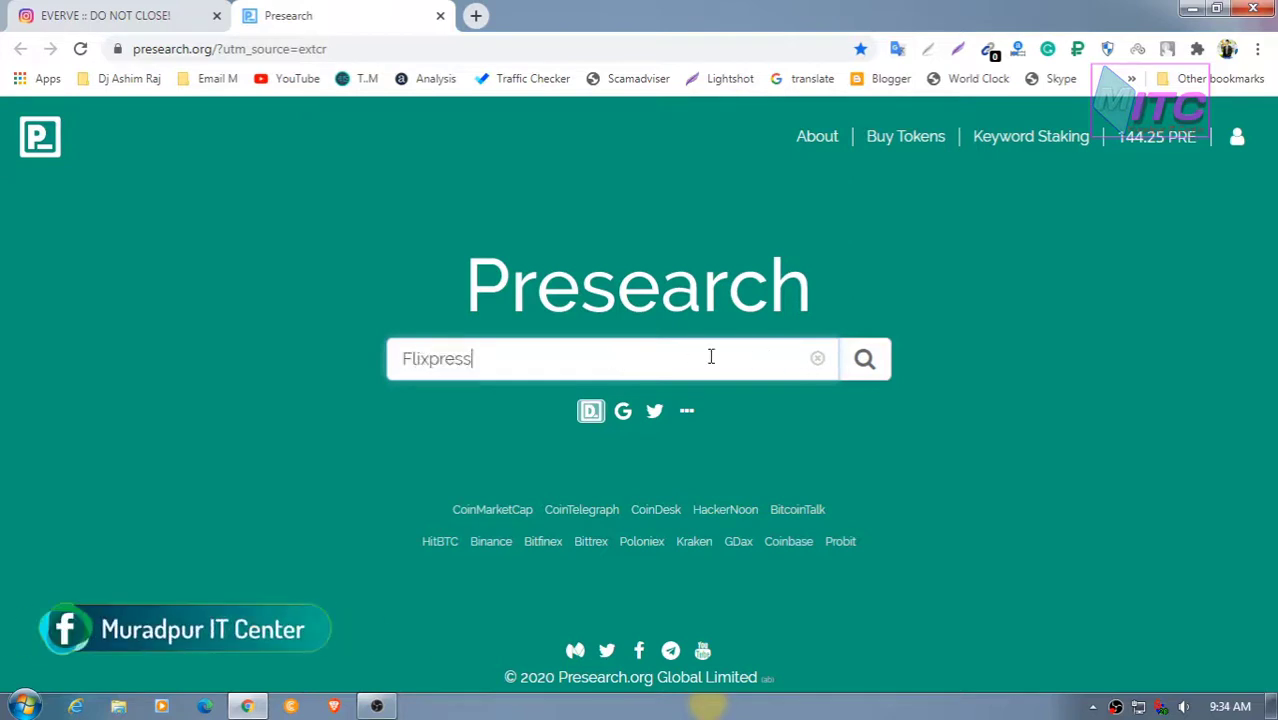
click(866, 360)
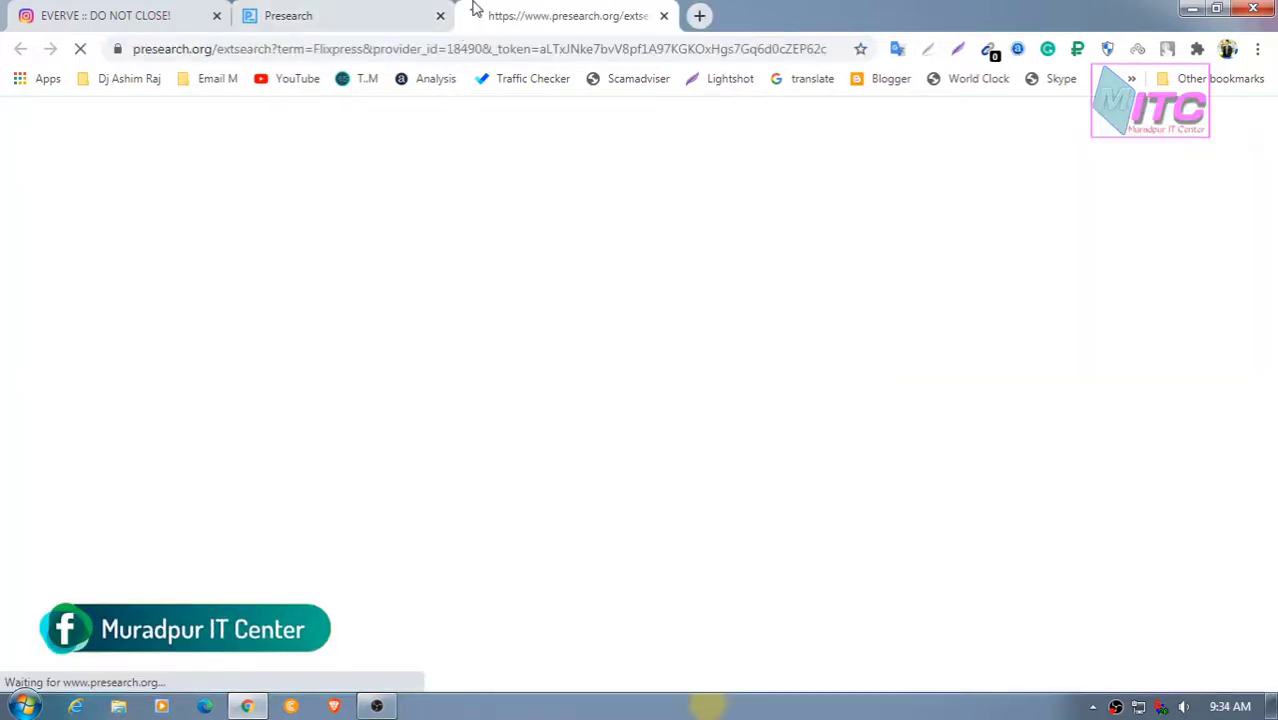
click(441, 15)
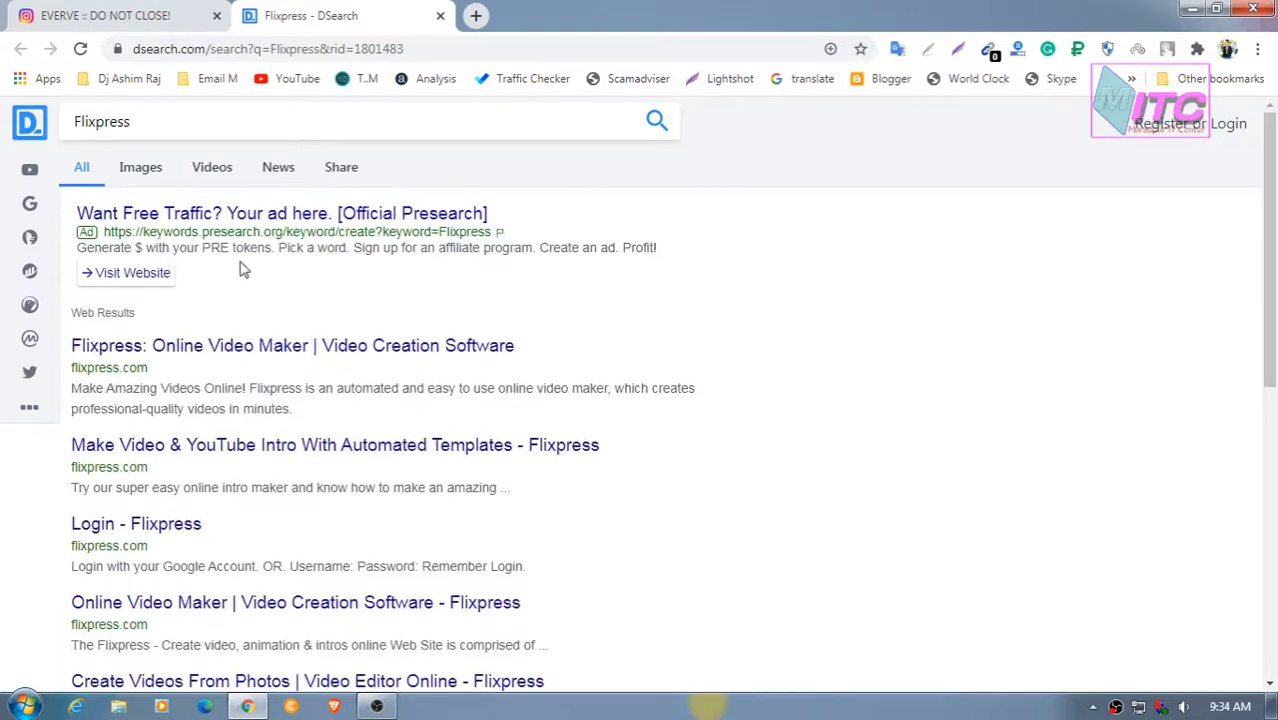
- Open the "Flixpress: Online Video Maker | Video Creation Software" result in a separate tab and close the search results
scroll(545, 349, down, 2)
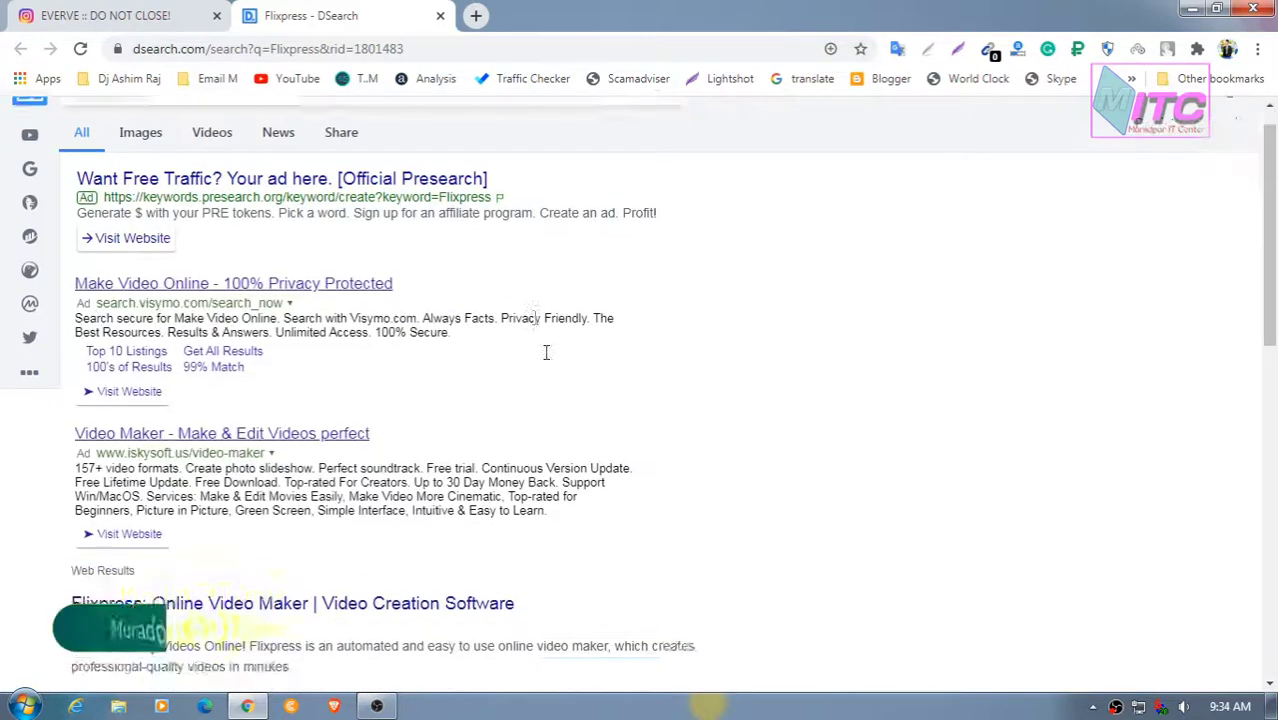
scroll(140, 451, down, 2)
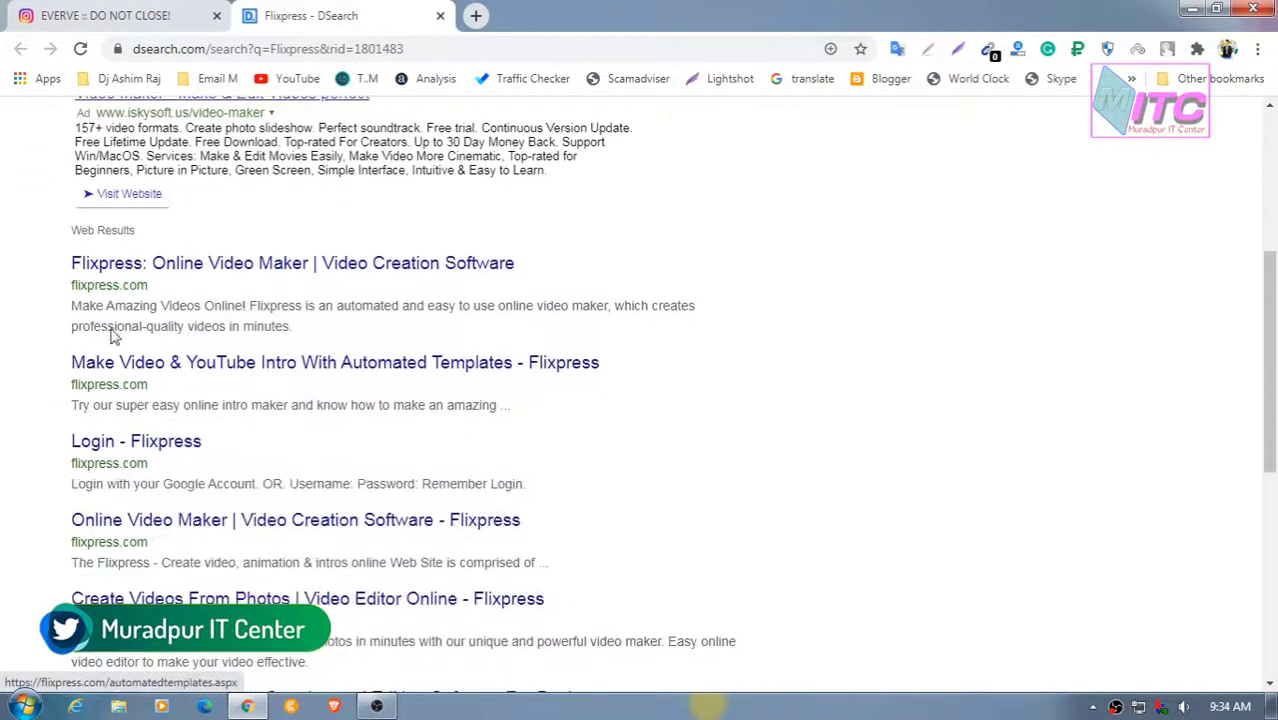
right_click(103, 272)
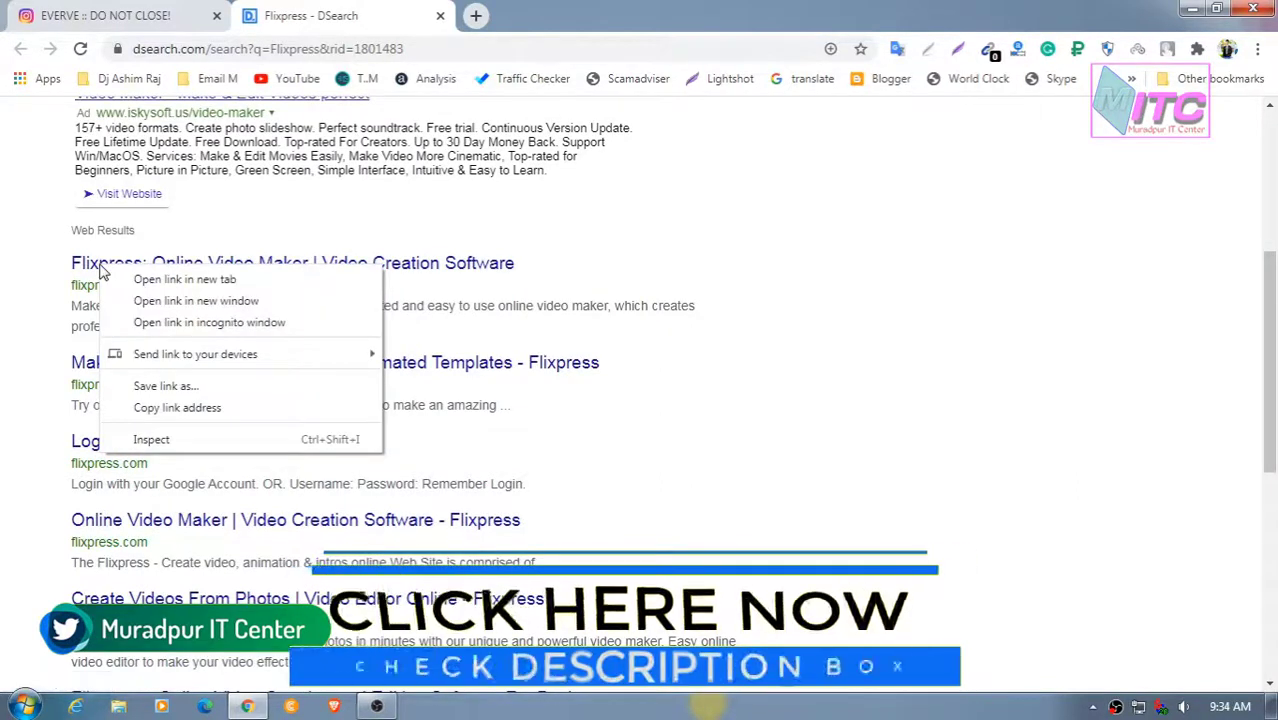
click(137, 280)
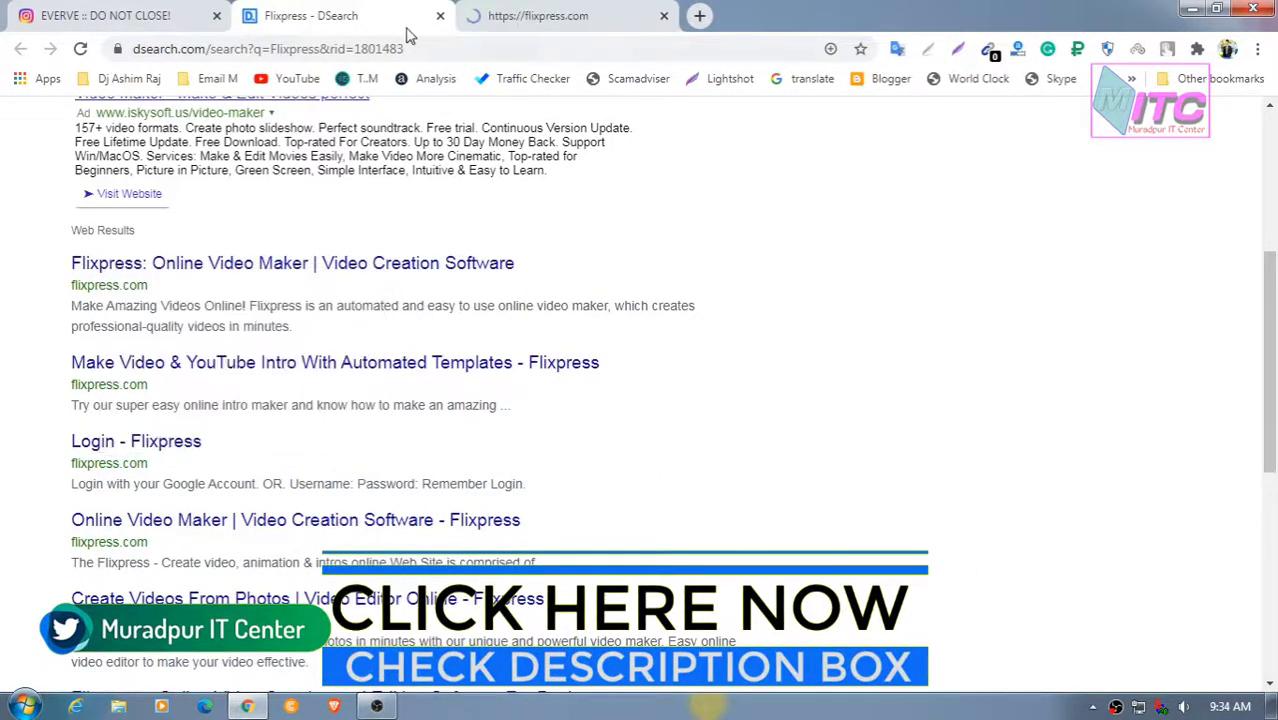
click(430, 20)
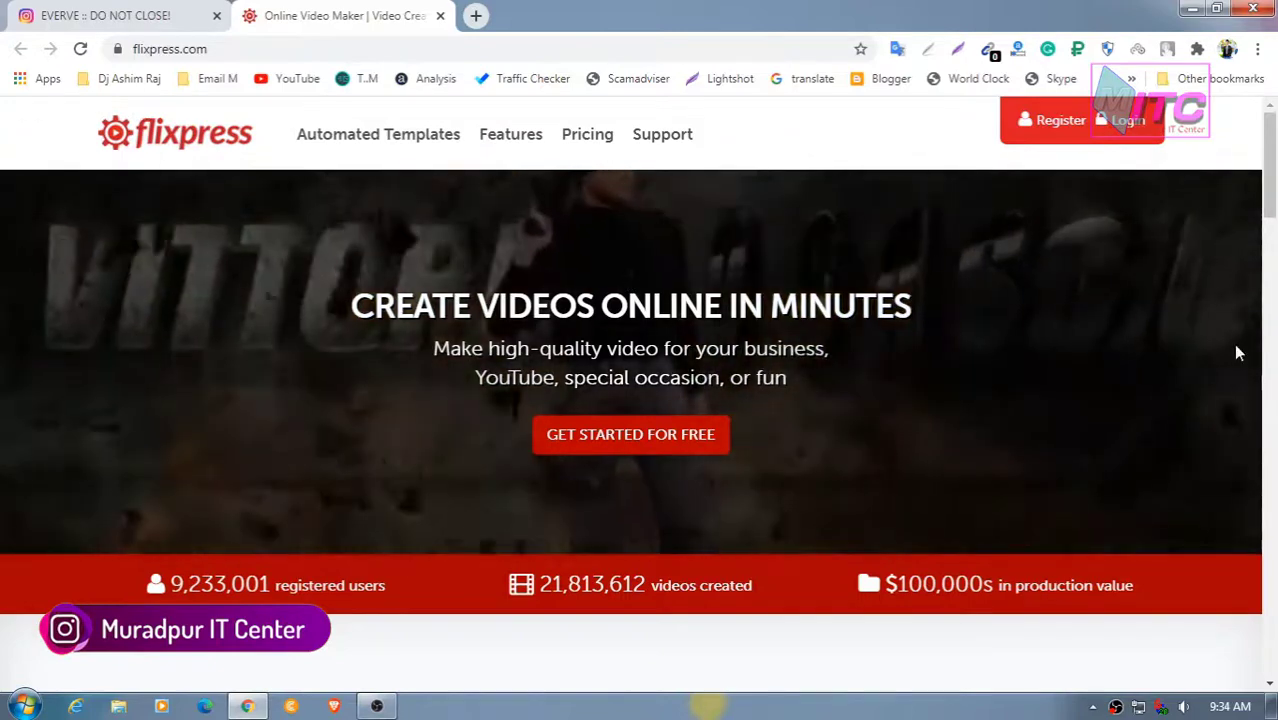
- Look over the Flixpress home page and open the new user account registration page
scroll(1019, 316, down, 1)
scroll(1019, 316, down, 1)
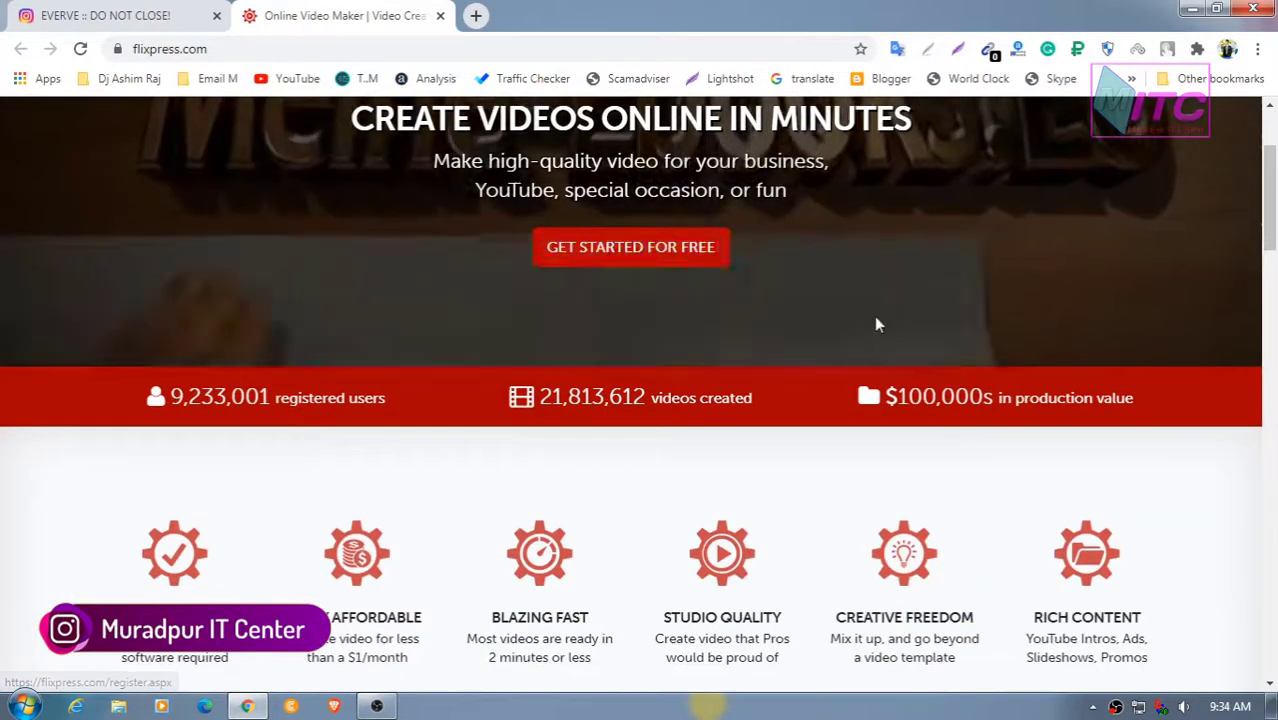
scroll(944, 322, up, 2)
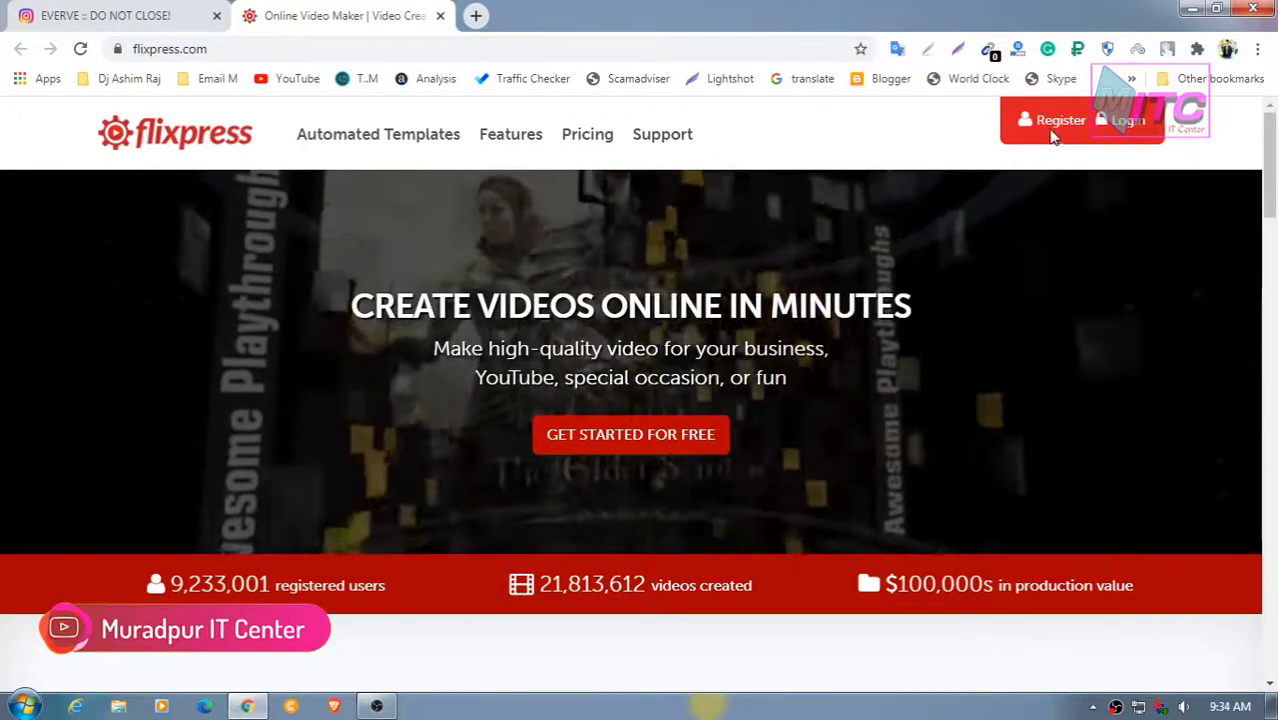
click(1045, 128)
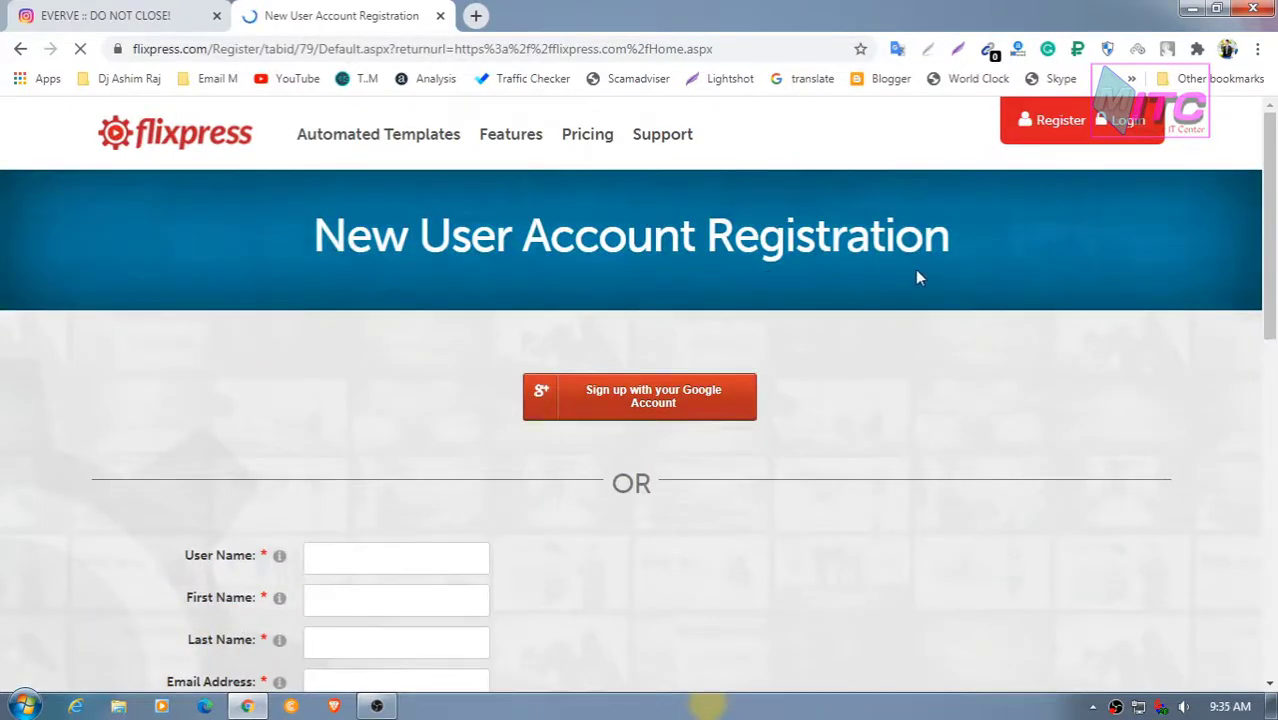
- Review the registration form, then sign up with a Google account by choosing the first listed account
scroll(879, 314, down, 6)
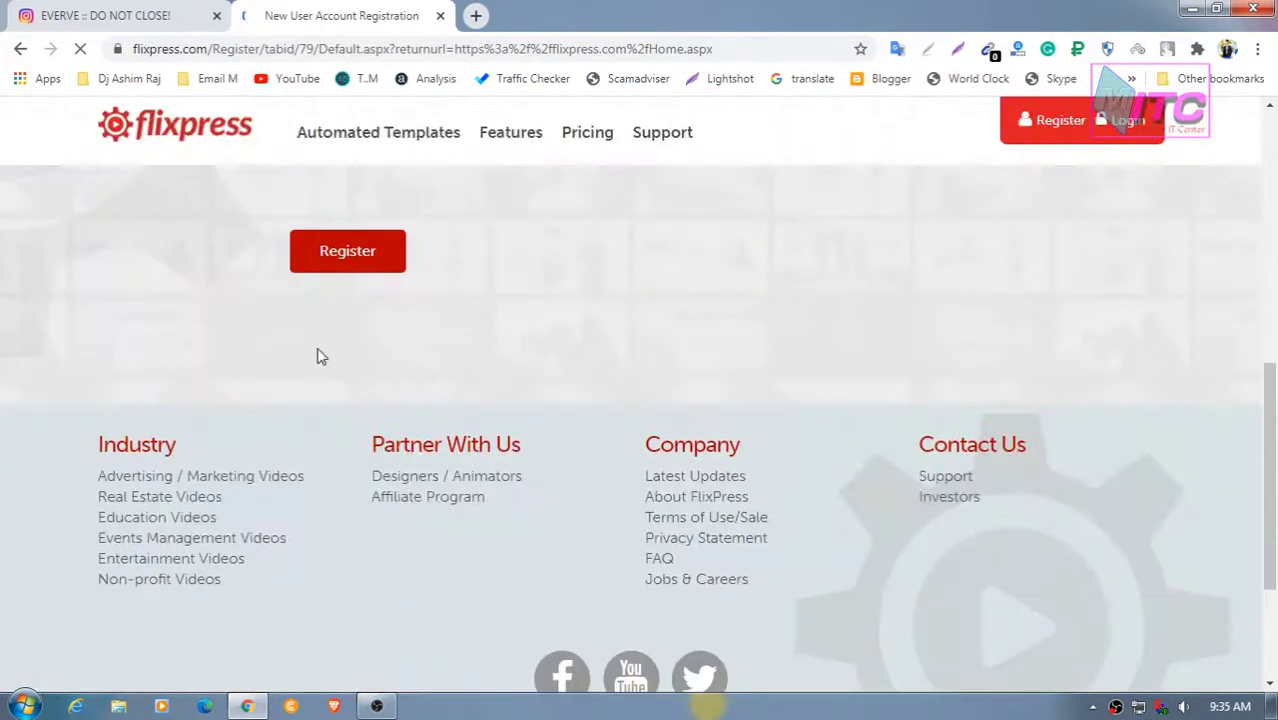
scroll(318, 354, up, 5)
click(336, 370)
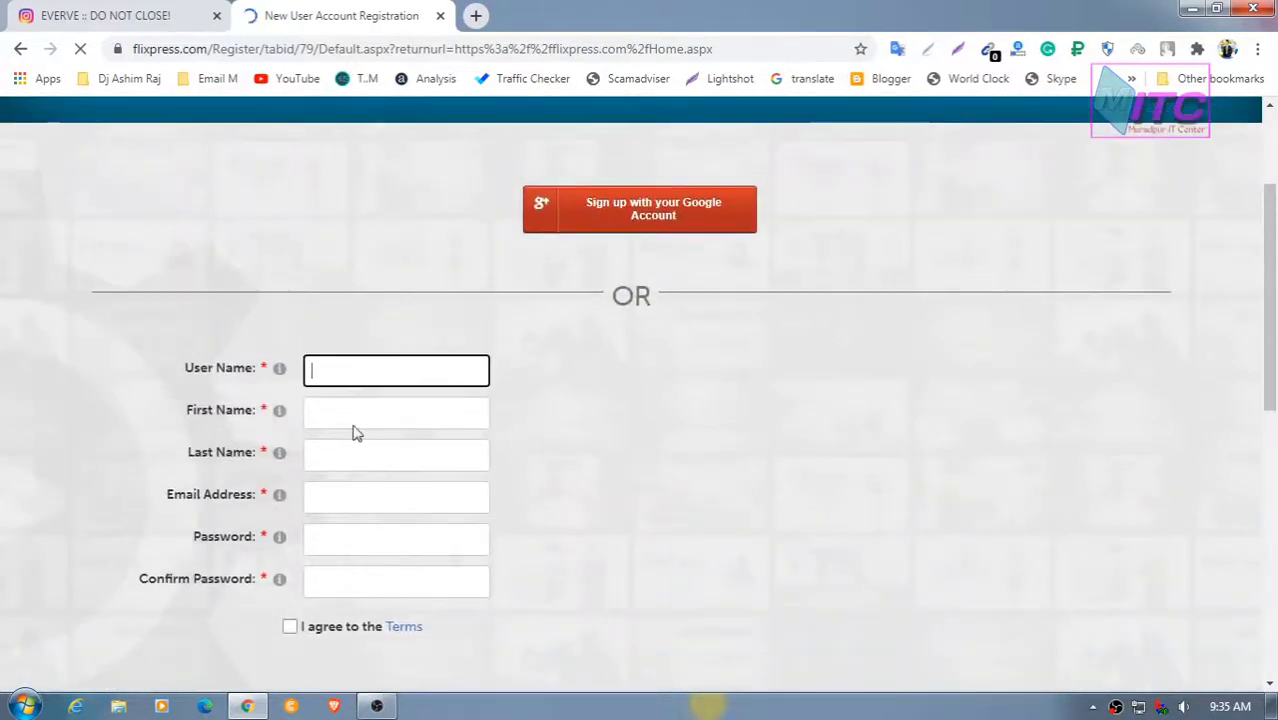
scroll(700, 375, up, 2)
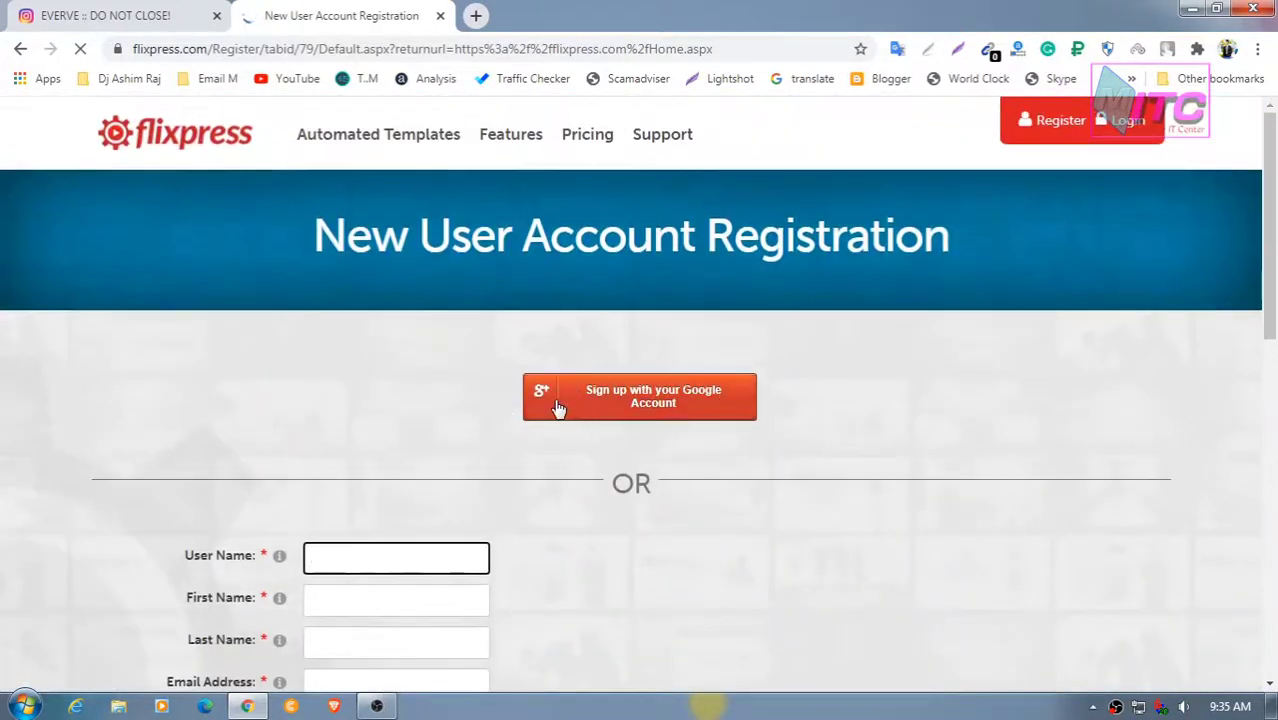
click(605, 405)
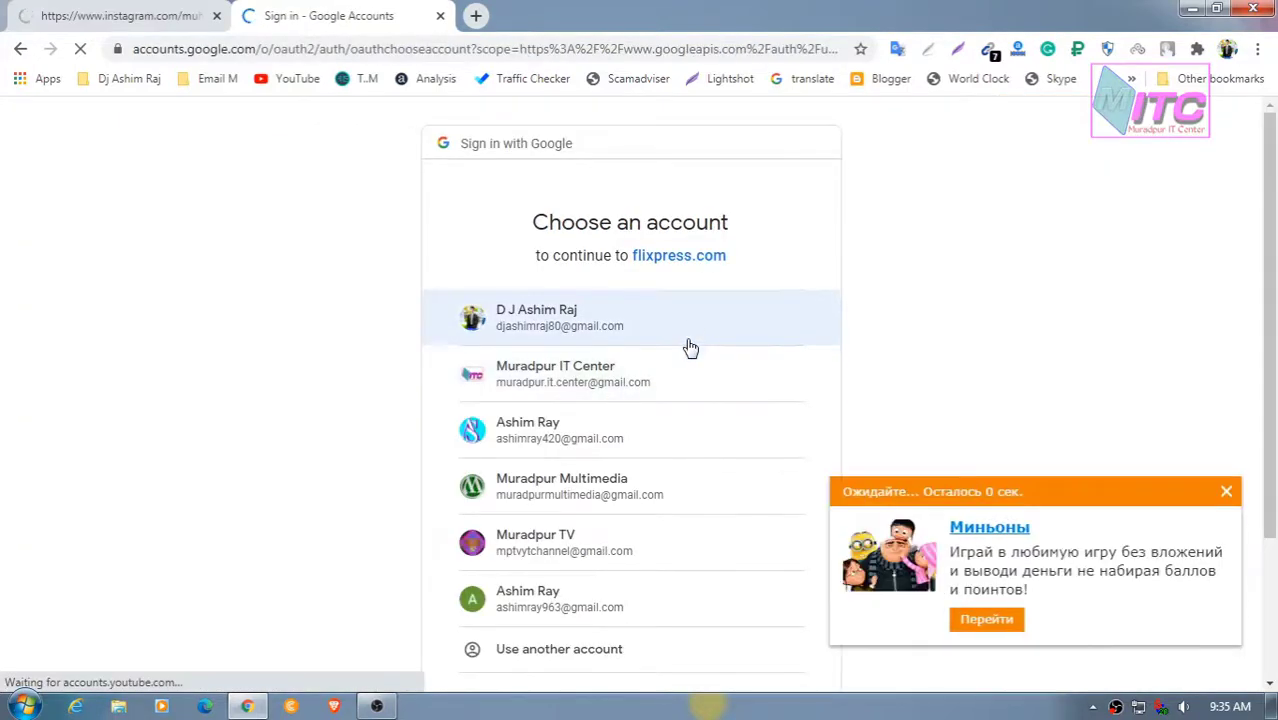
click(566, 317)
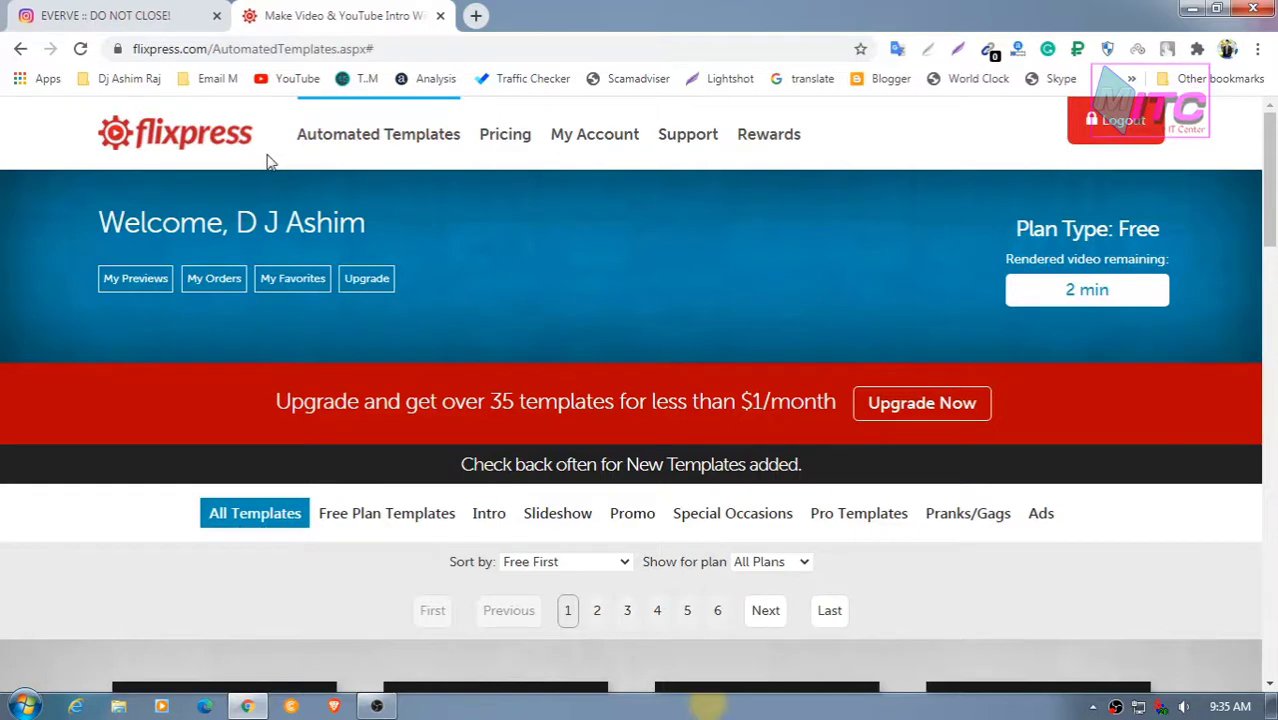
- Browse the automated templates, open the free "ID:1 Lots of Text" template and play its sample video
click(347, 143)
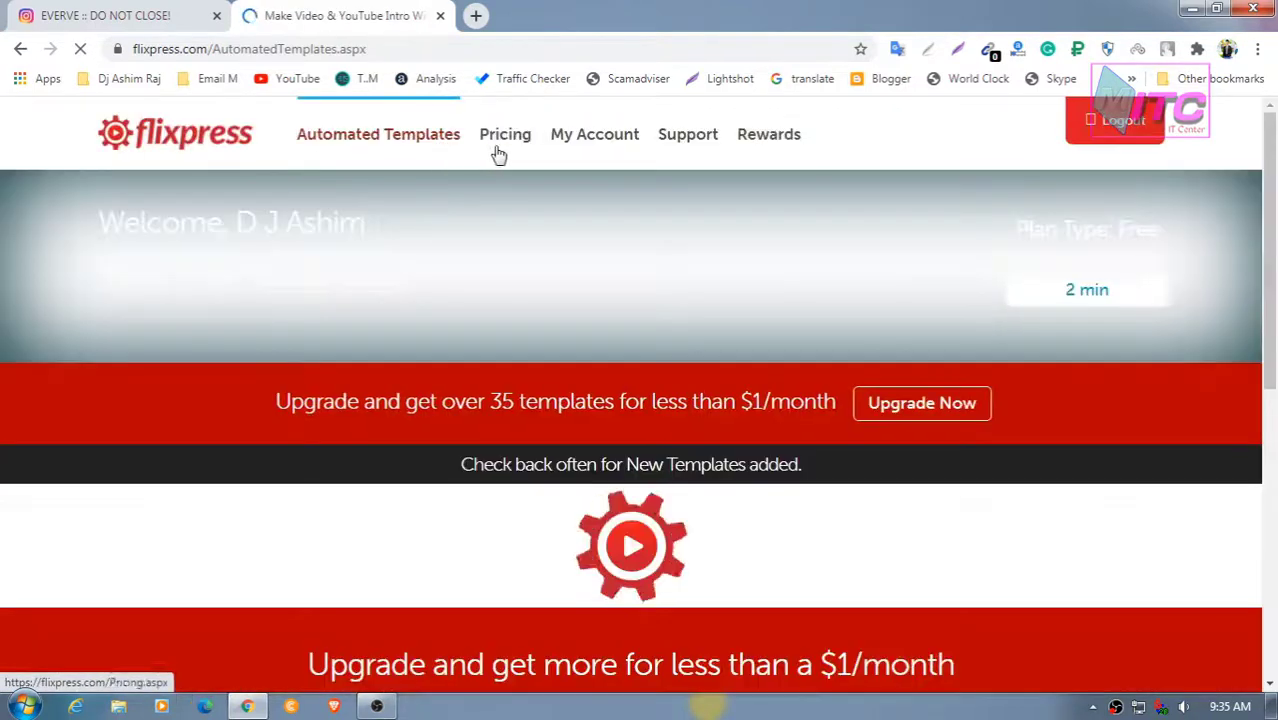
scroll(447, 345, down, 4)
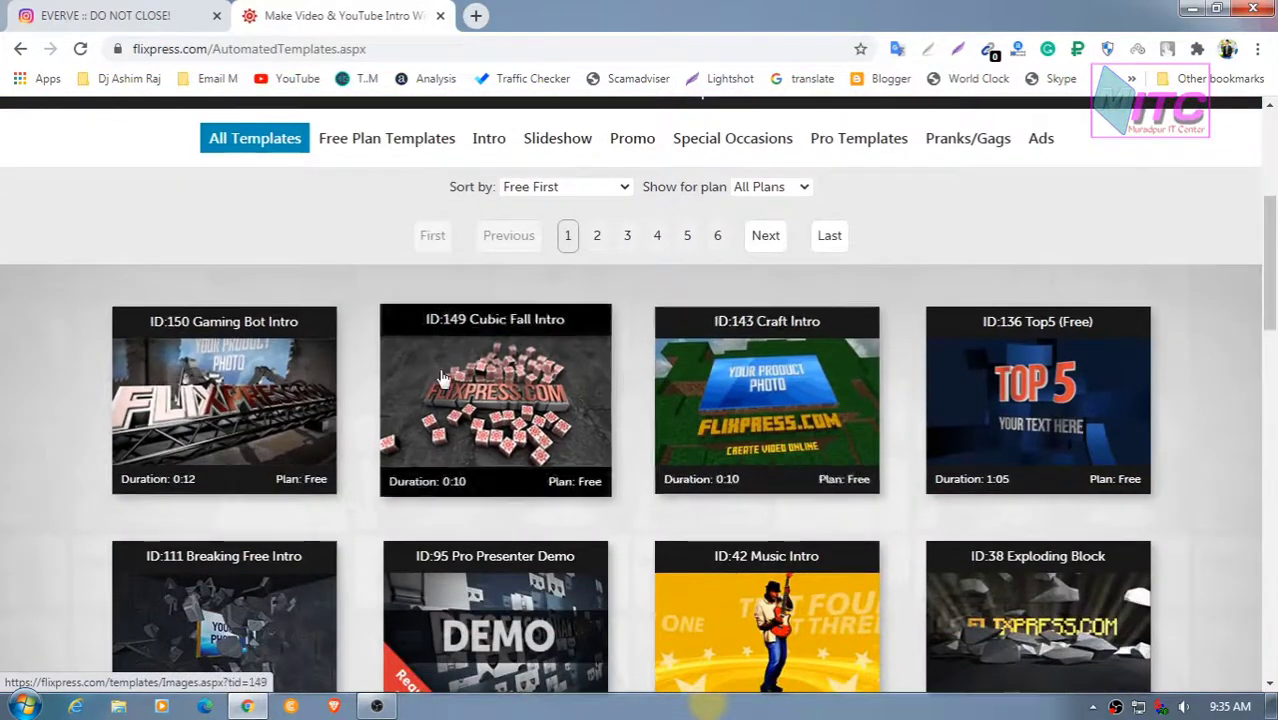
scroll(419, 348, down, 1)
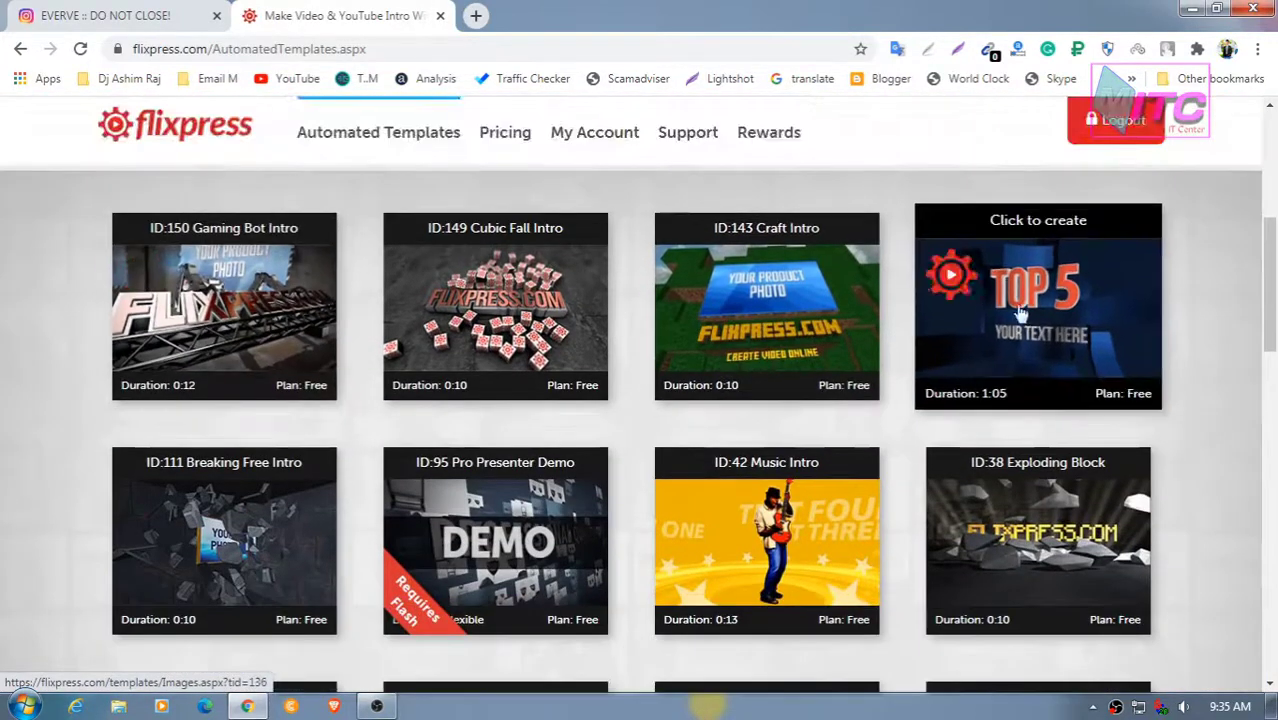
scroll(176, 459, down, 1)
scroll(176, 459, down, 1)
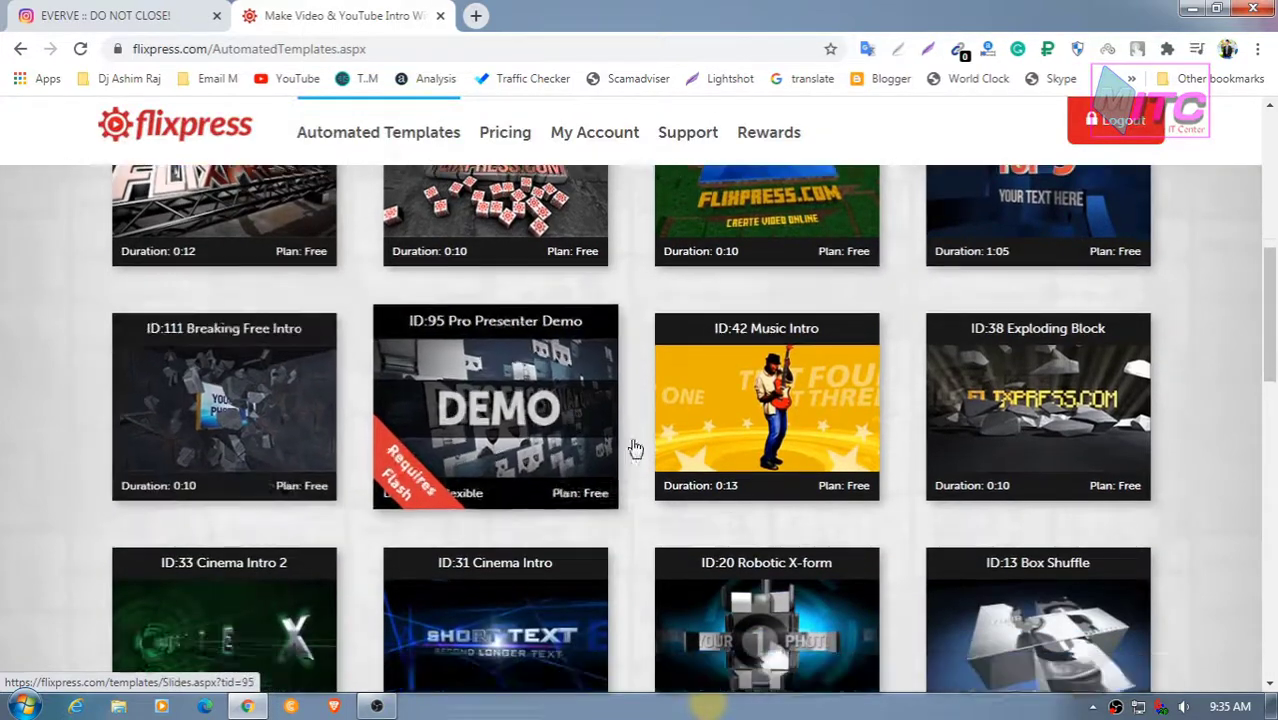
scroll(253, 435, down, 2)
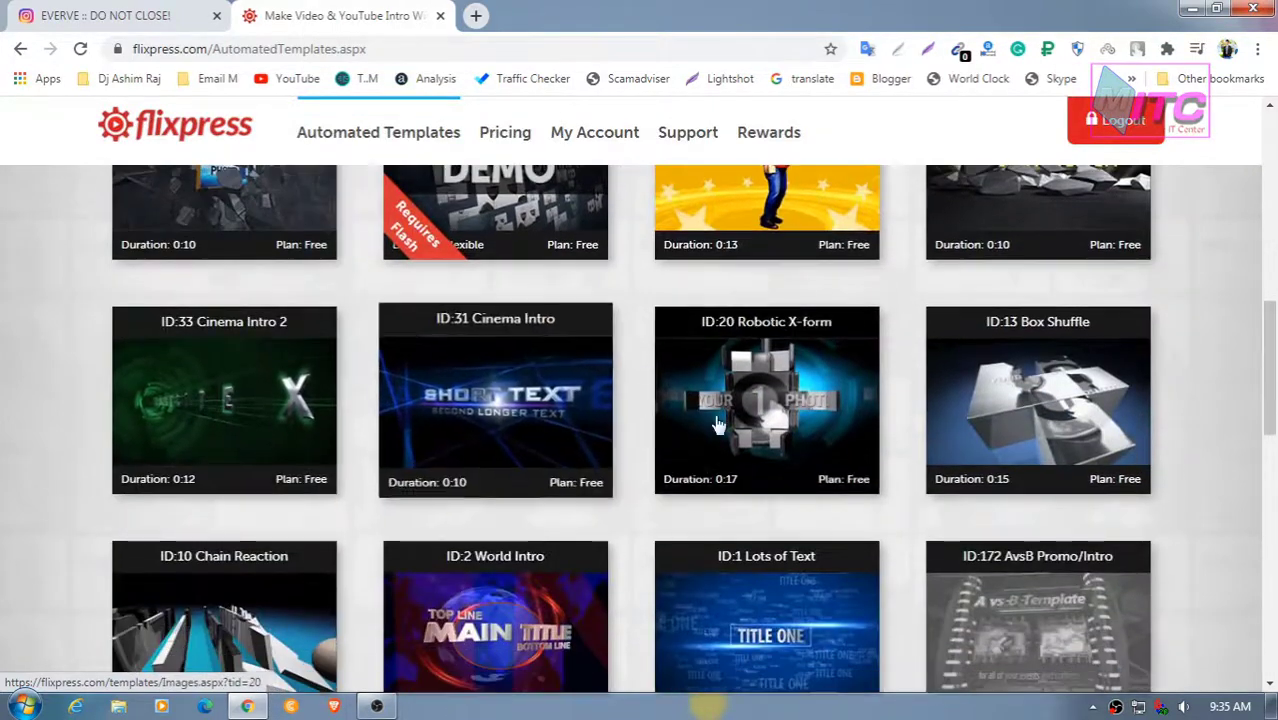
scroll(264, 418, down, 1)
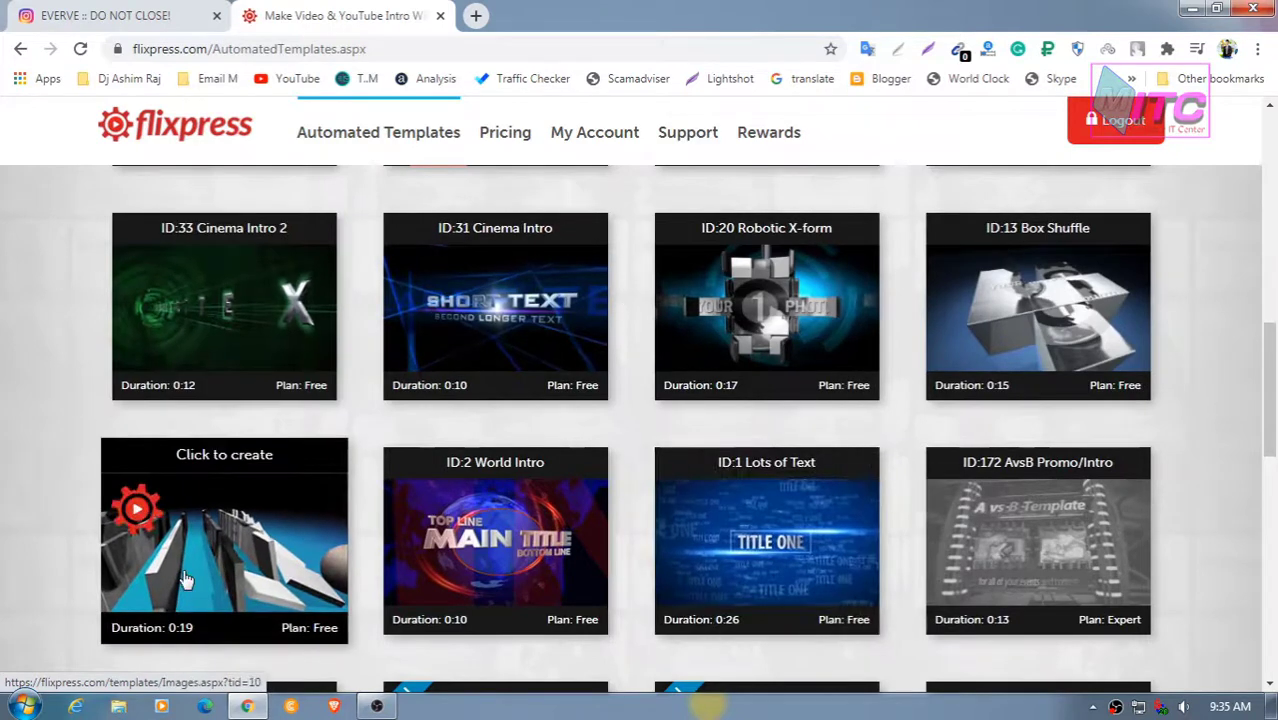
mouse_move(797, 548)
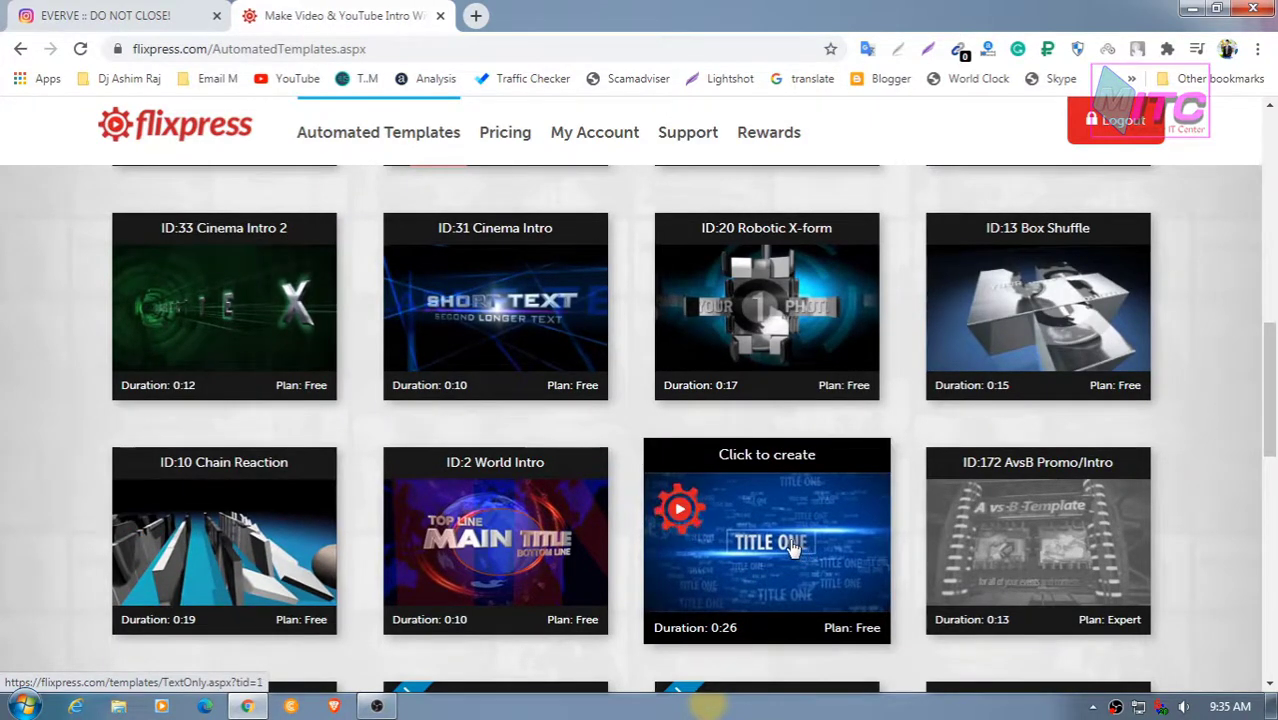
scroll(781, 524, down, 2)
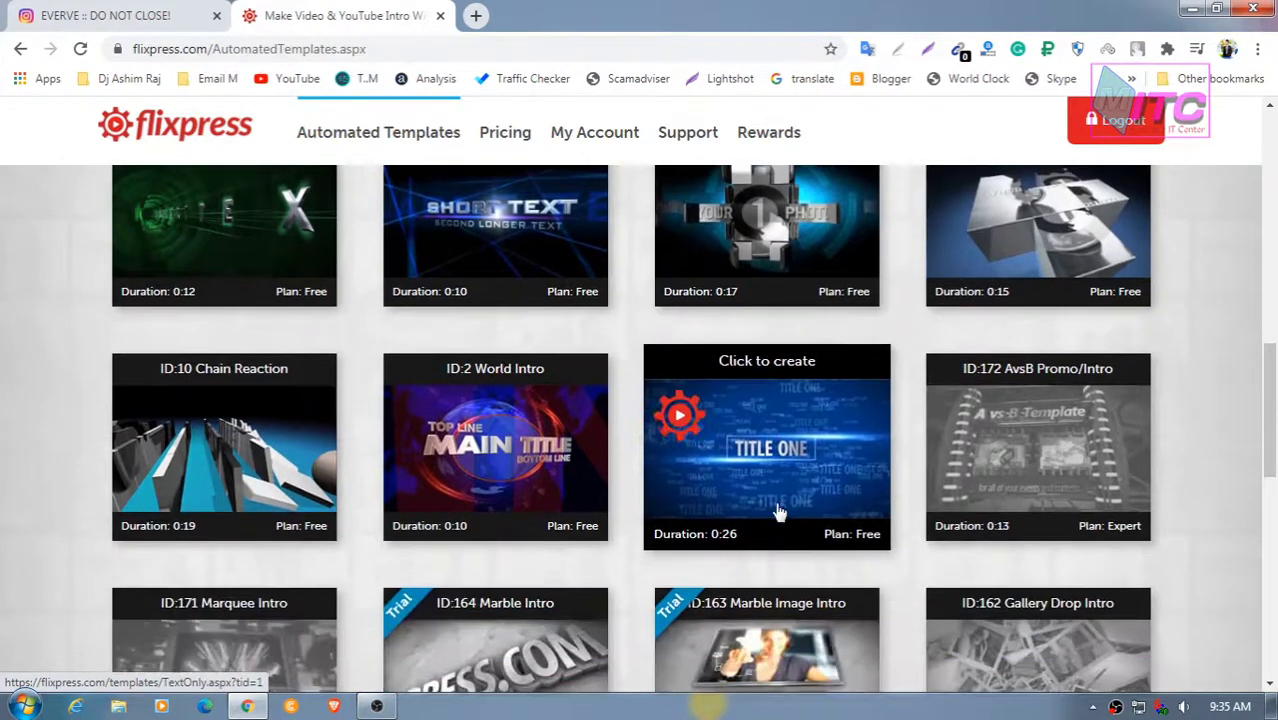
click(790, 458)
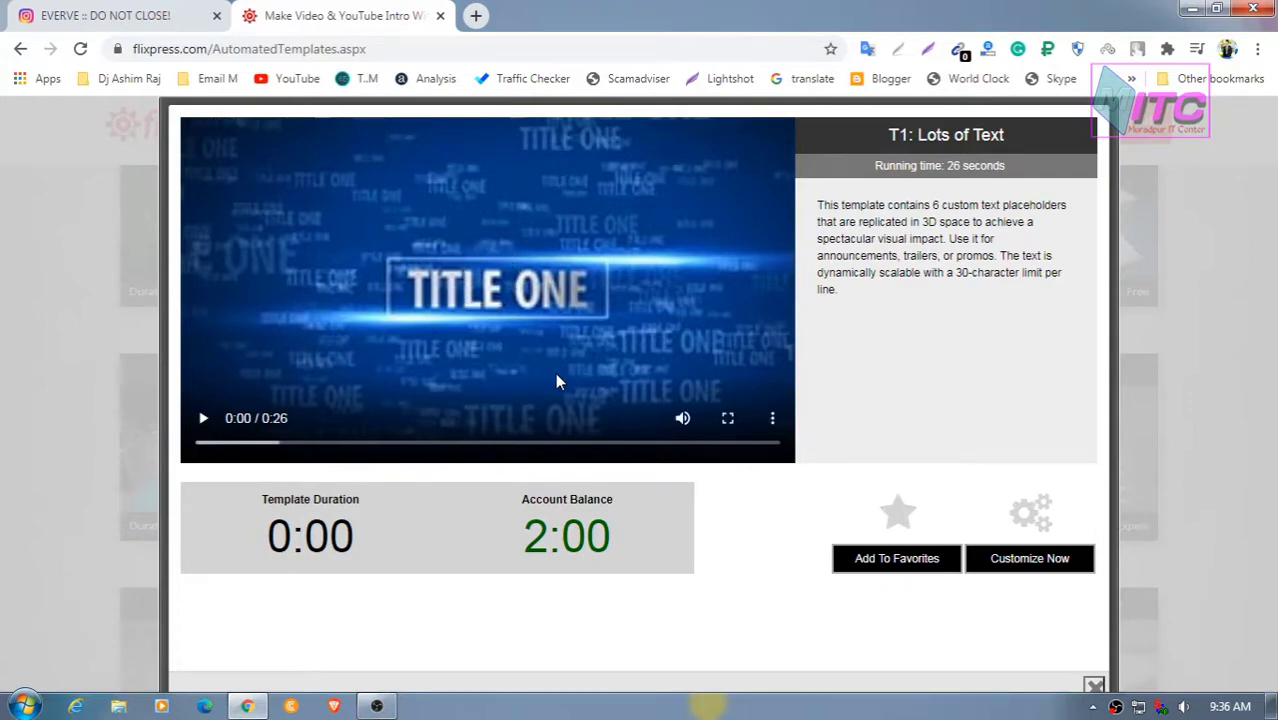
click(555, 375)
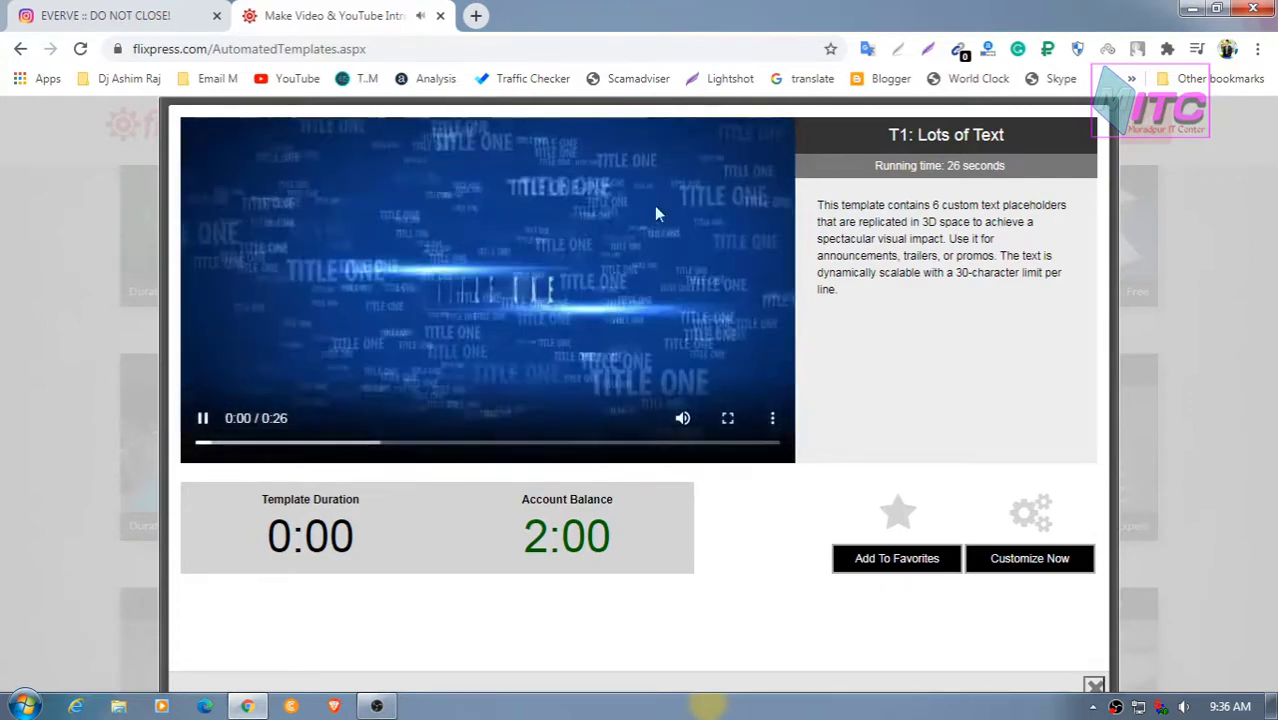
- Start customizing the Lots of Text template, entering "Muradpur" as Line1, "IT" as Line2 and "Center" as Line3
click(1033, 568)
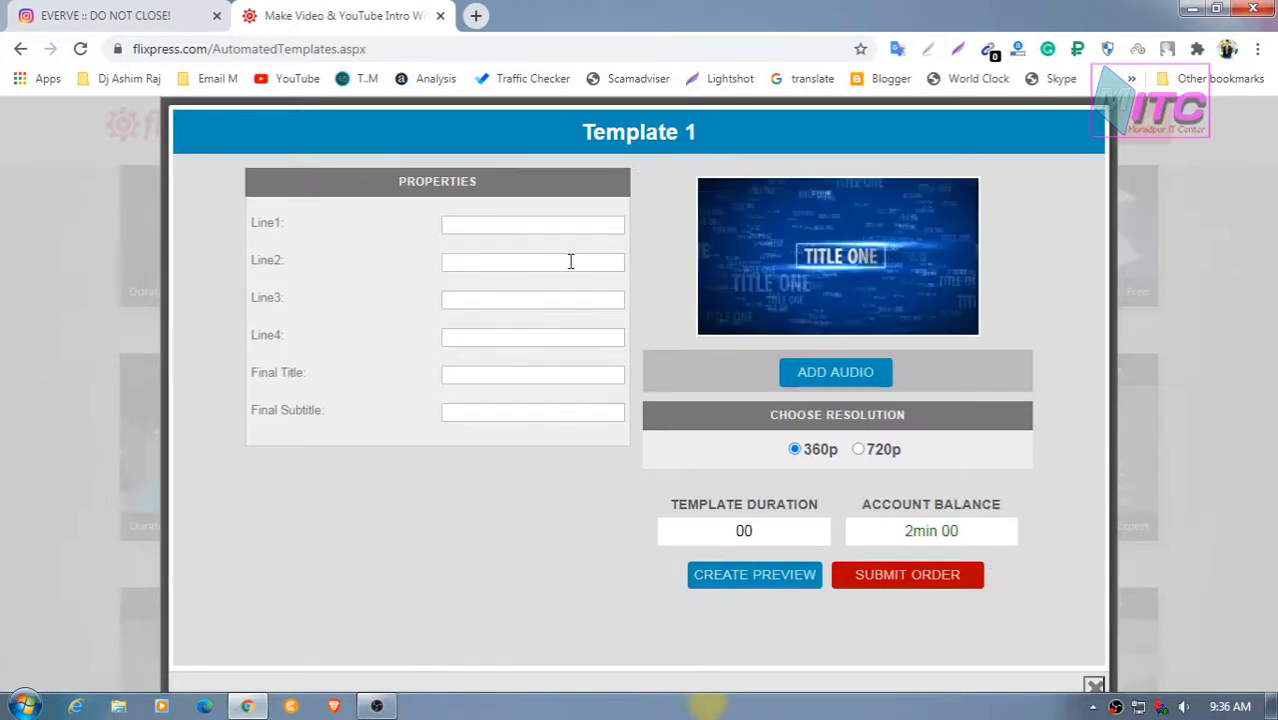
click(480, 224)
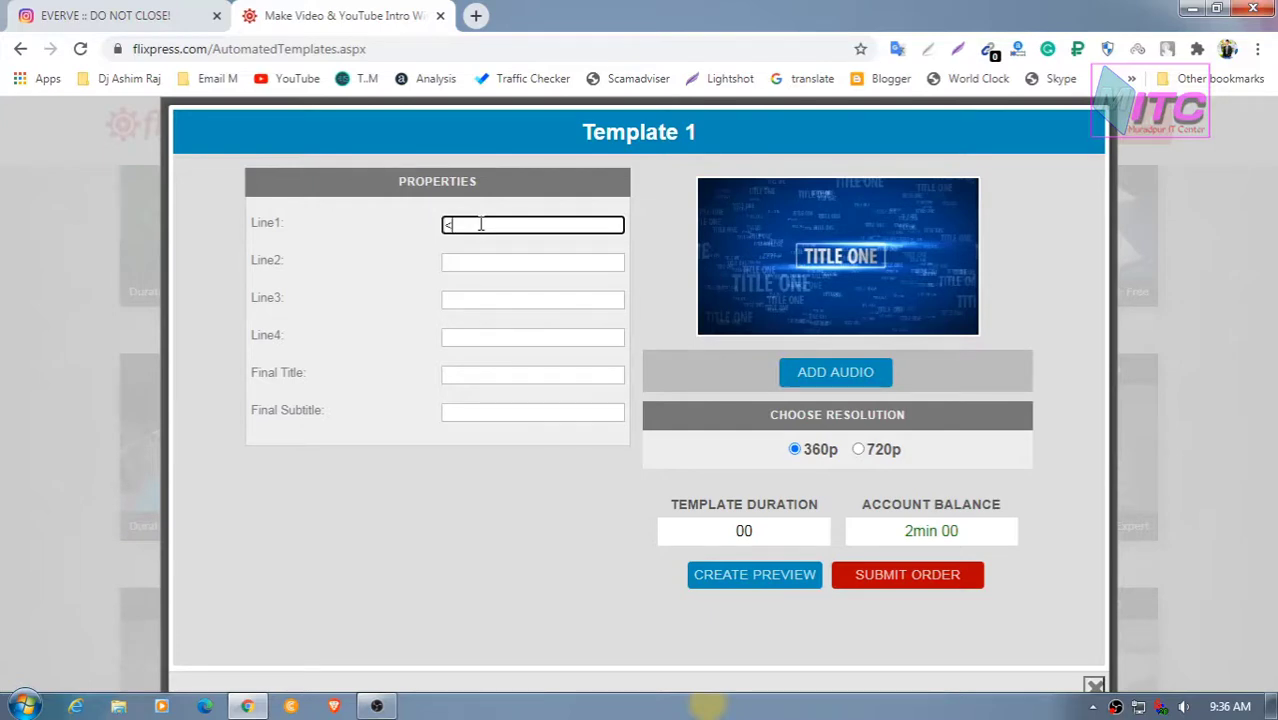
text(Muradpur)
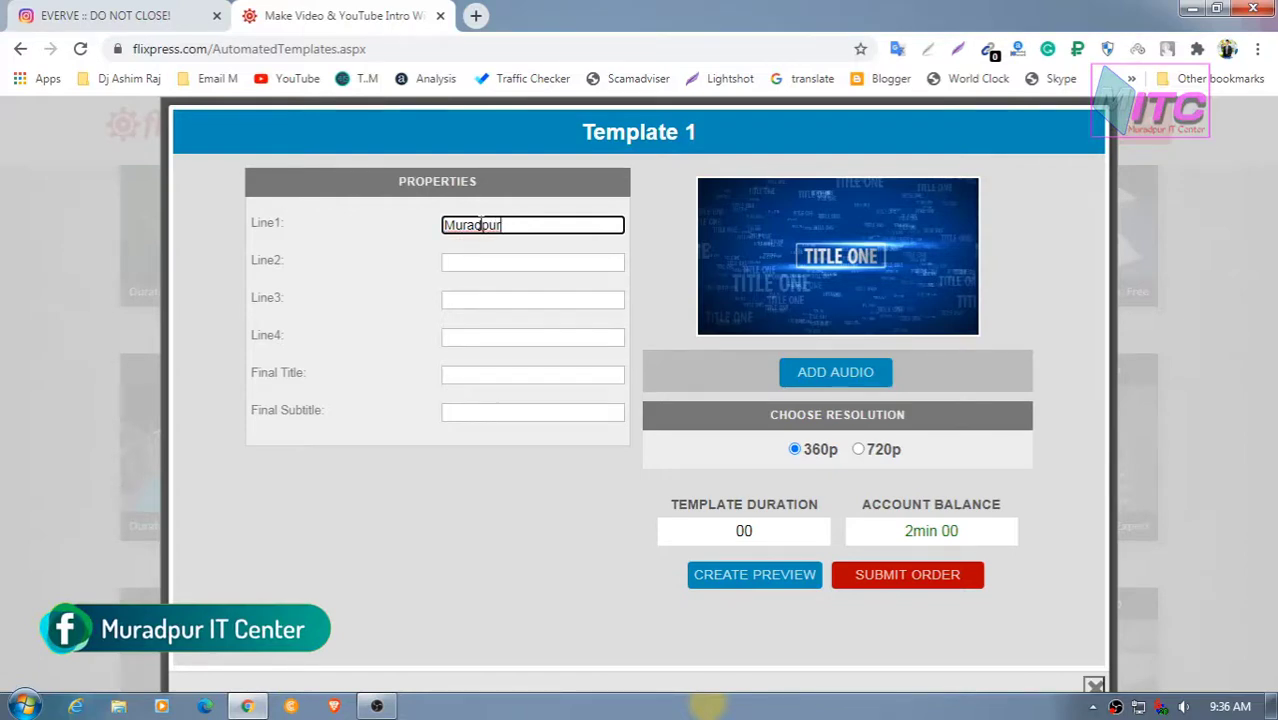
click(515, 262)
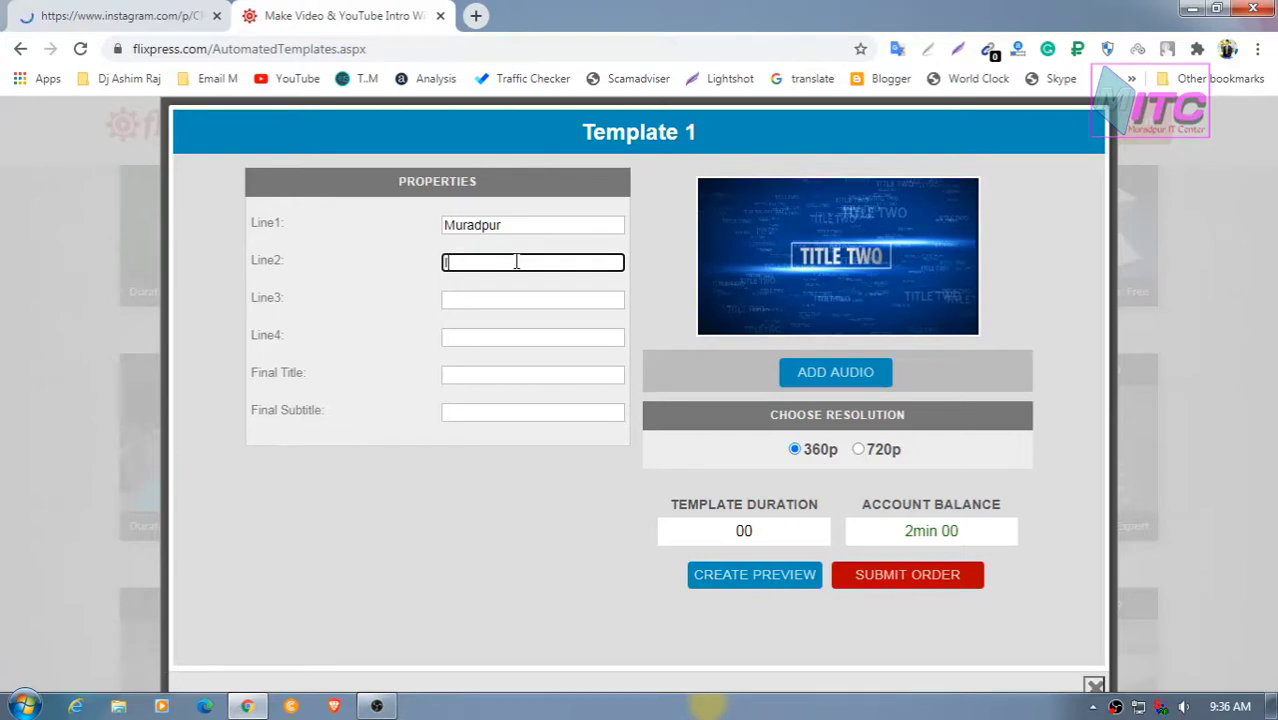
text(IT)
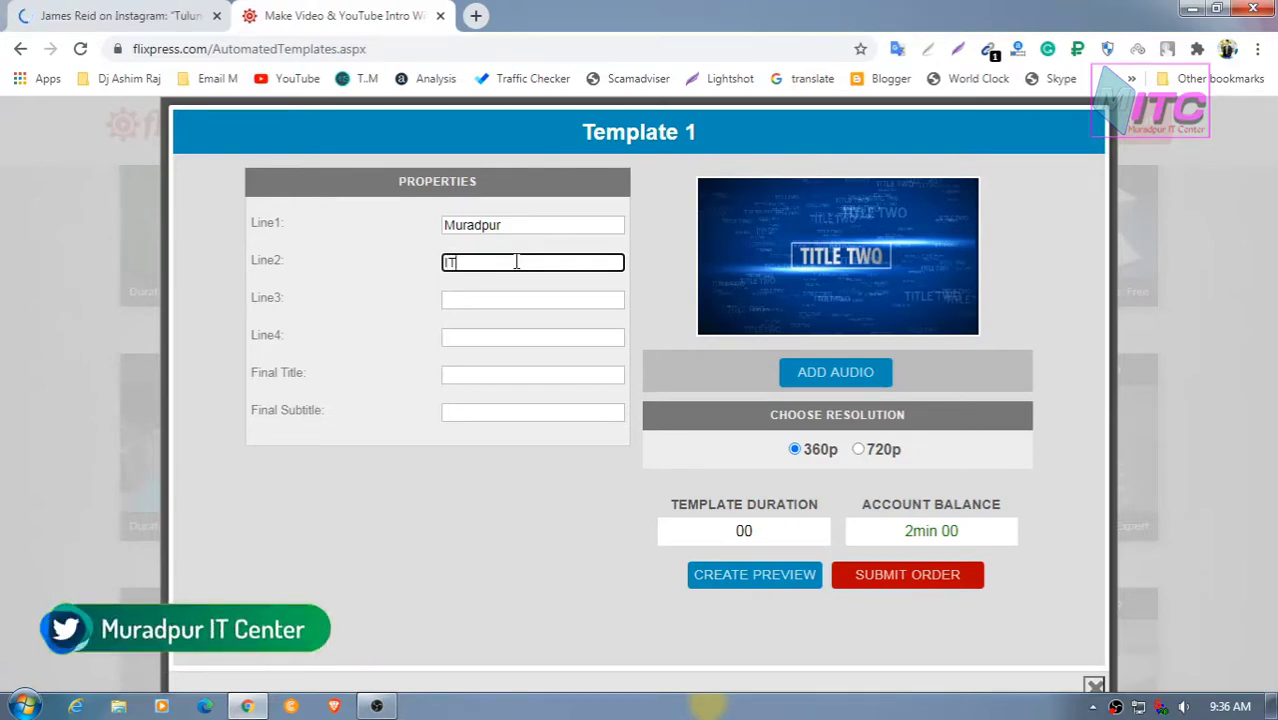
click(479, 300)
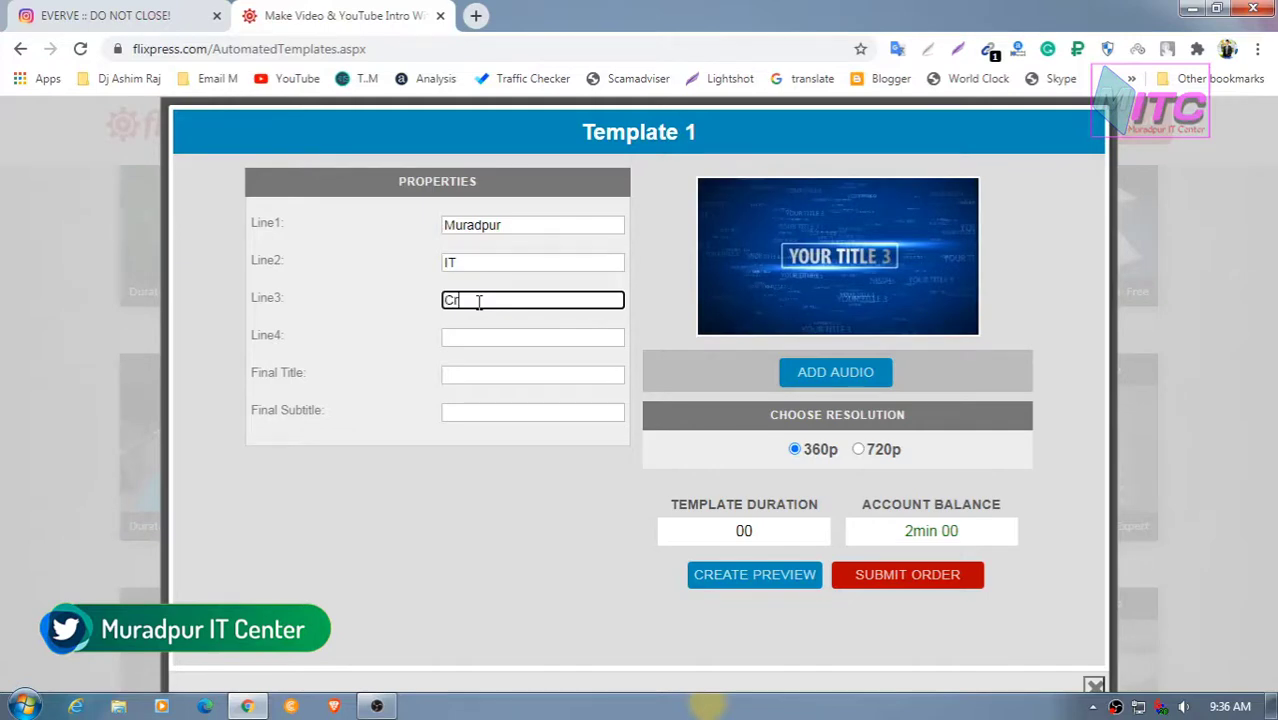
text(Crnter)
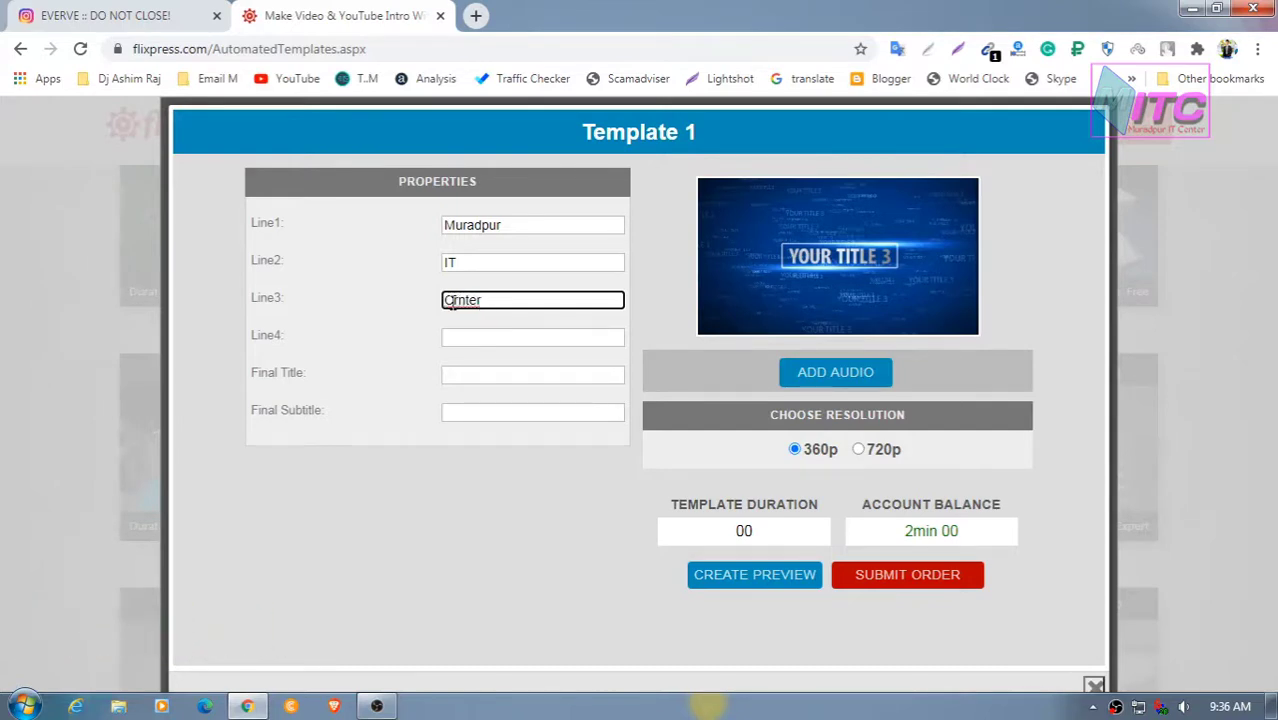
key(Left)
key(Left)
key(Left)
key(Left)
key(BackSpace)
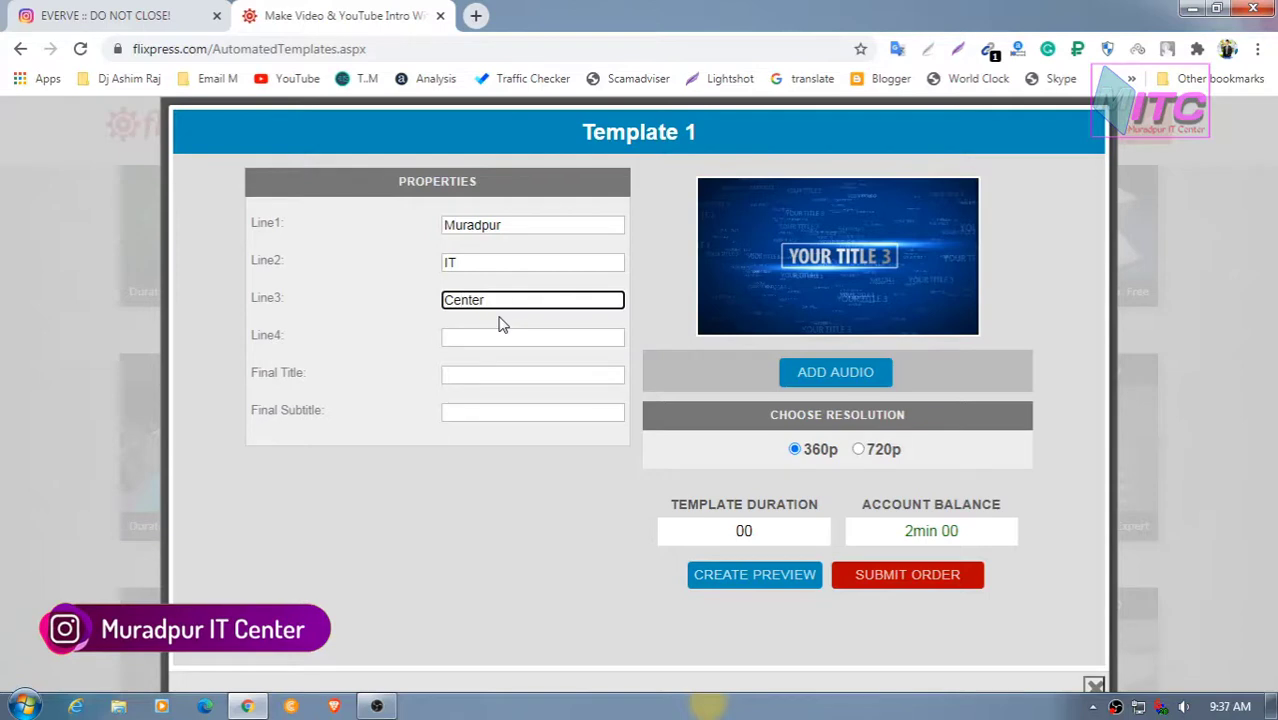
- Fill in Line4 and the Final Subtitle with "Grow Your Skill" and the Final Title with "MURADPUR IT CENTER"
click(485, 333)
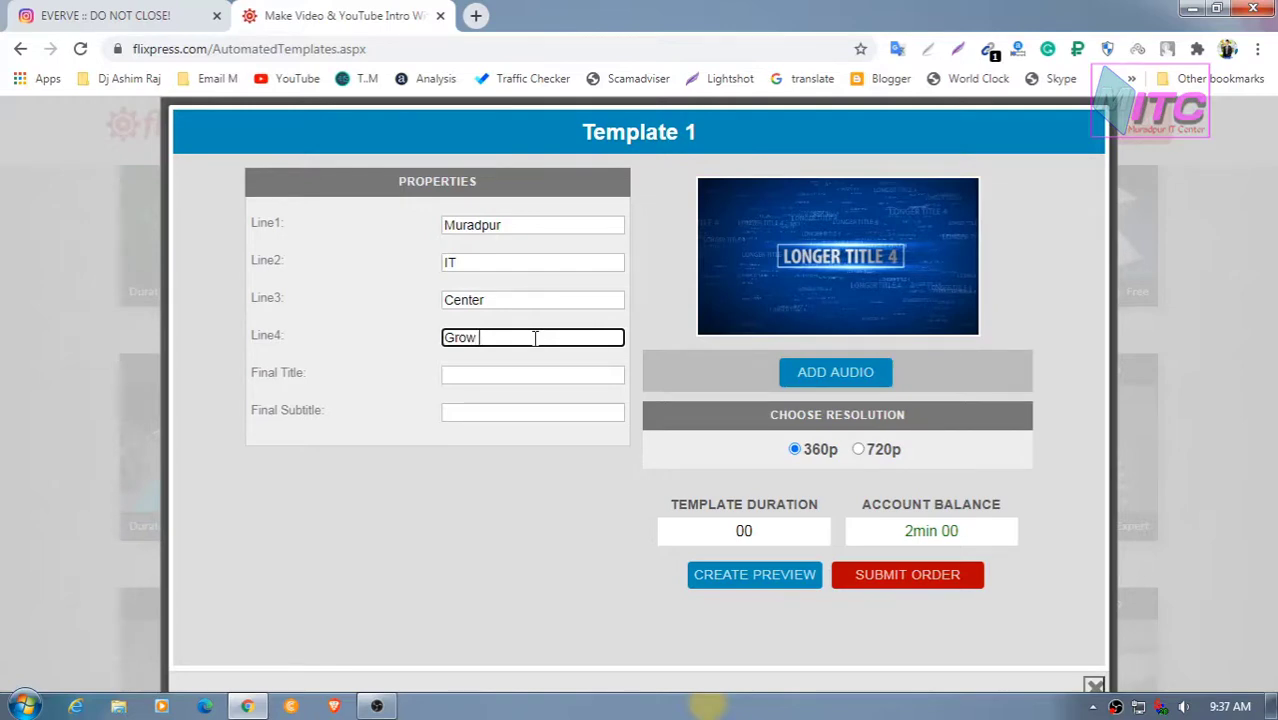
text(Your Skill)
click(537, 372)
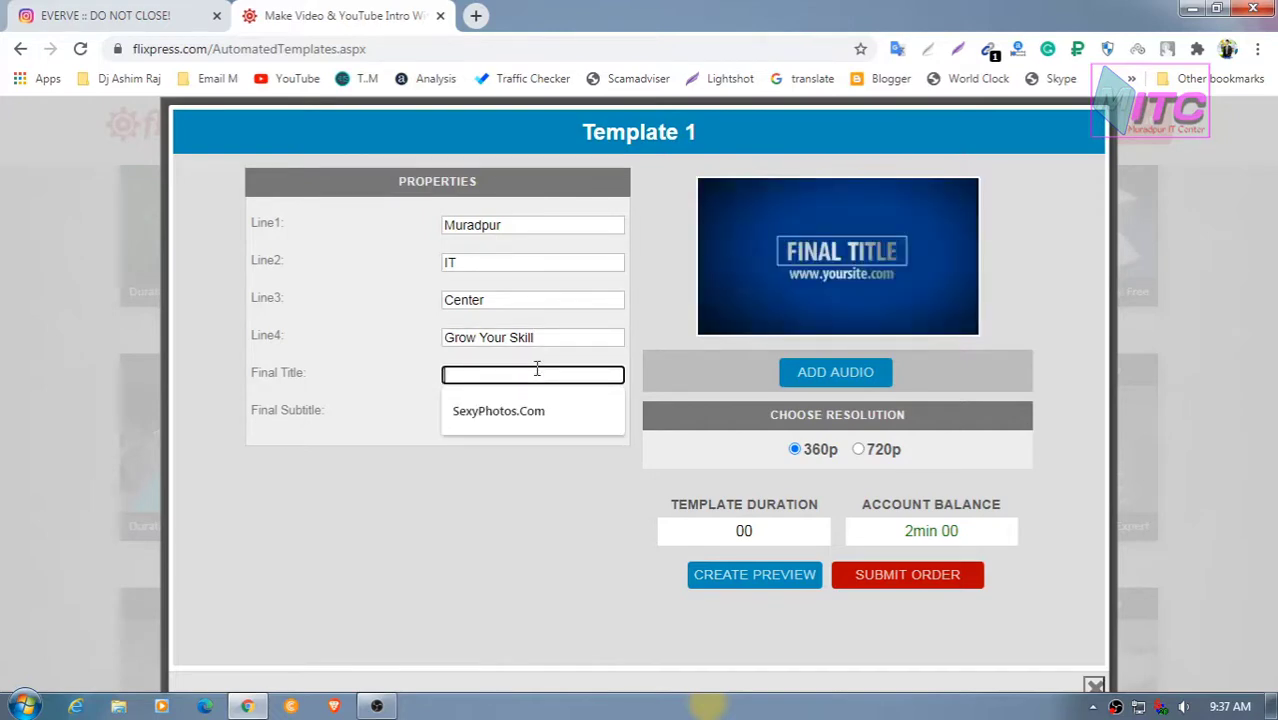
text(M)
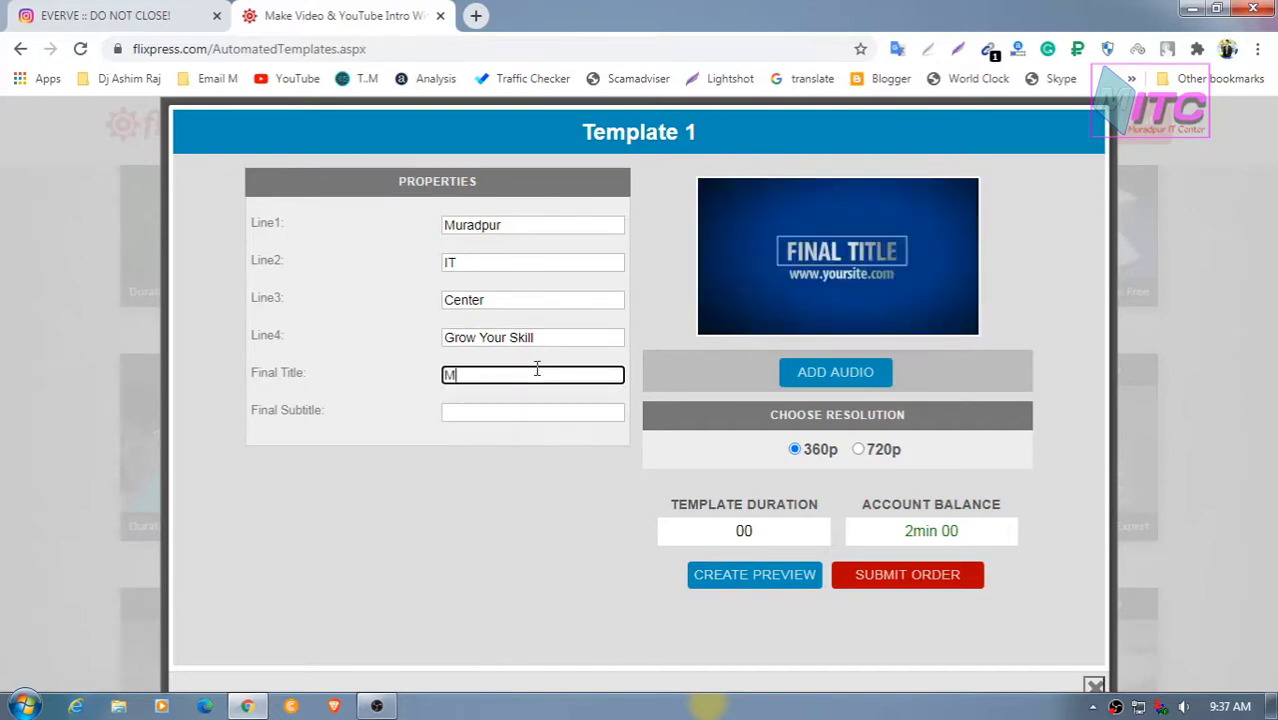
text(U)
text(RADPUR IT CENTER)
click(523, 413)
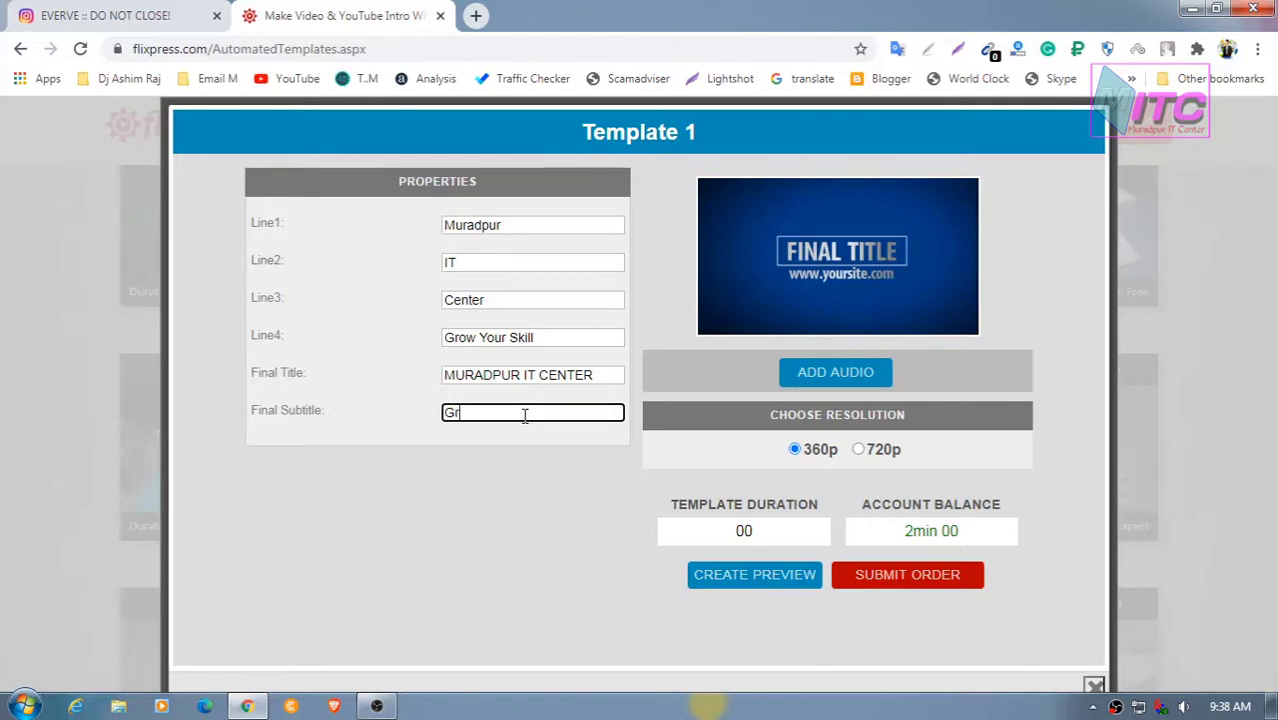
key(BackSpace)
text(our Skill)
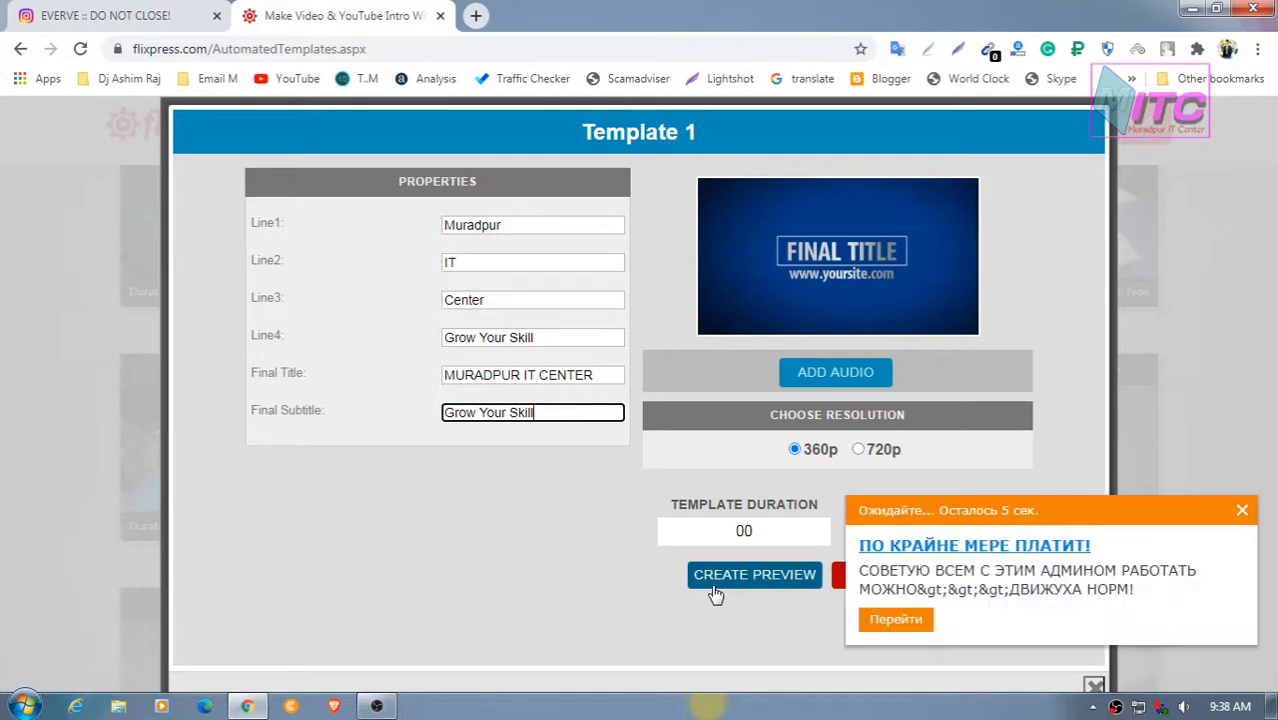
- Choose the 720p resolution, submit the video order and confirm placing it, dismissing the pop-up ad
click(1242, 510)
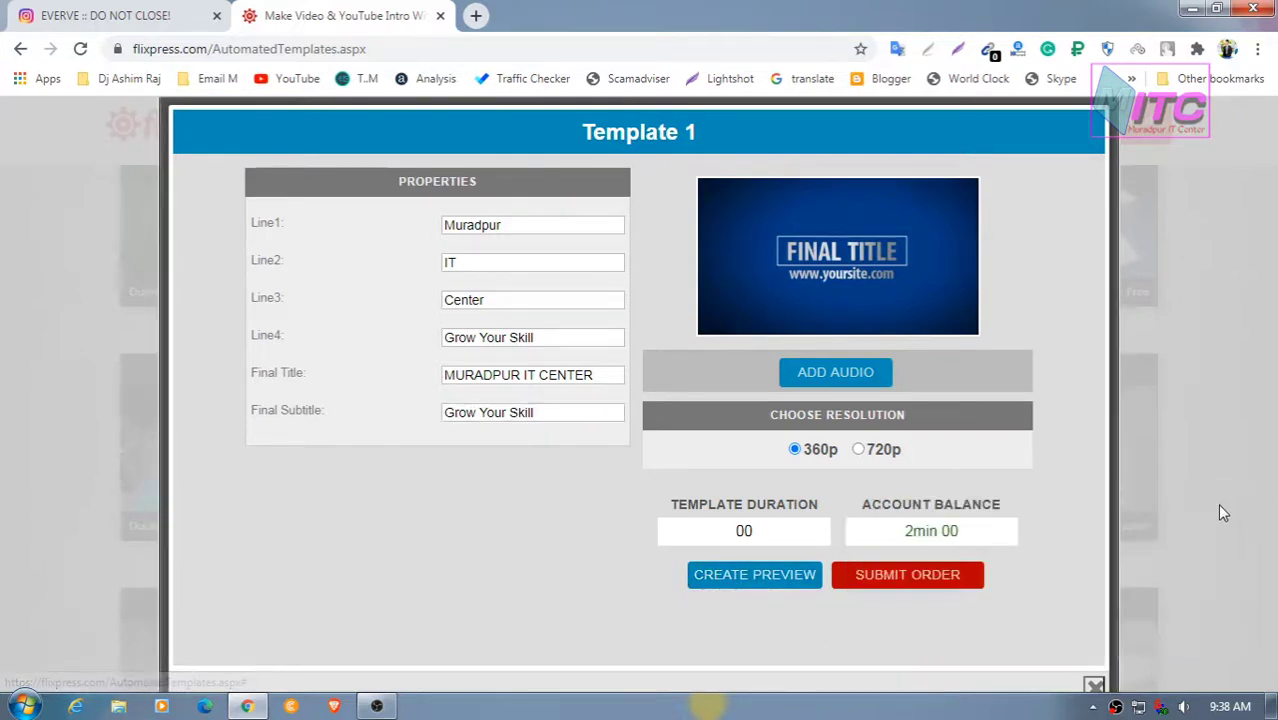
click(860, 450)
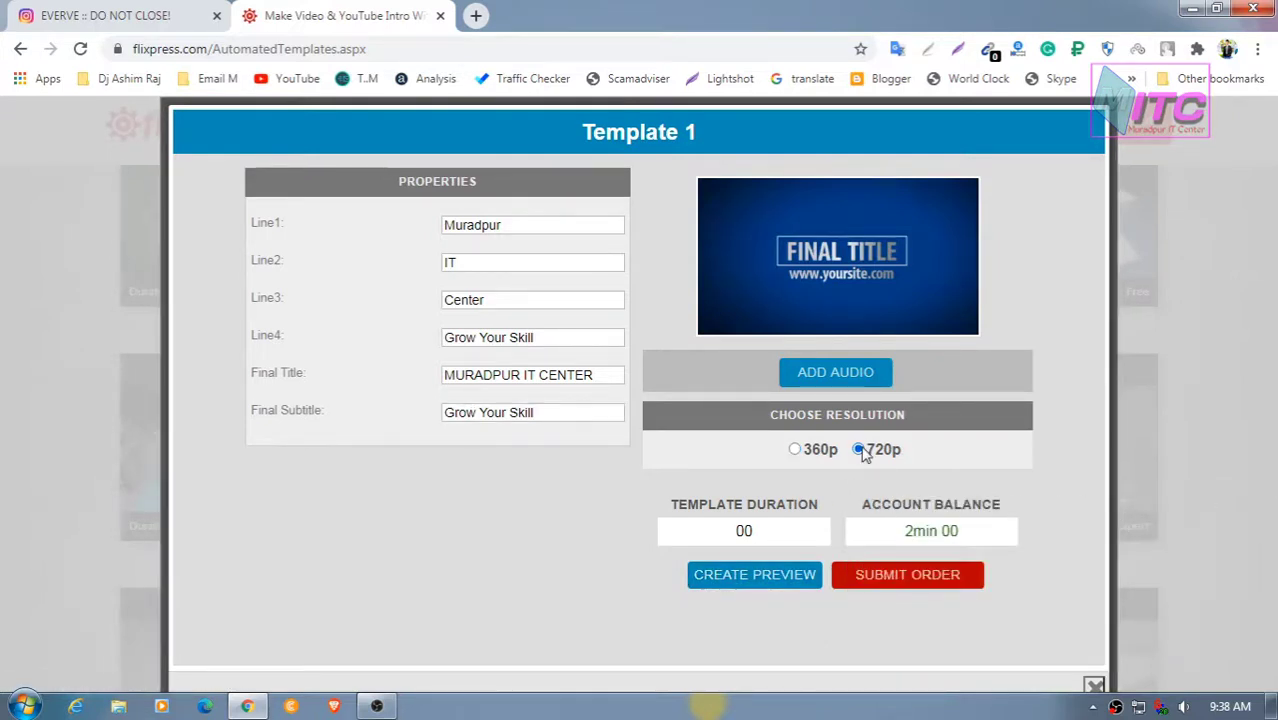
click(914, 584)
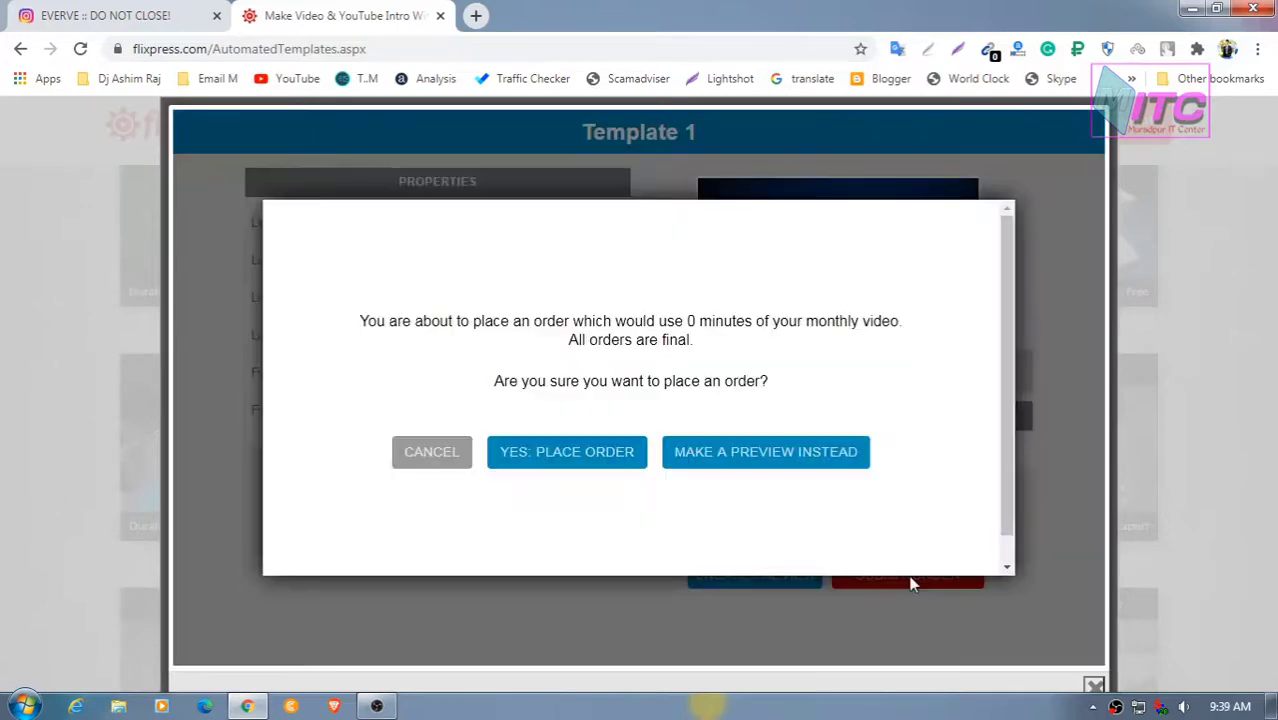
click(567, 452)
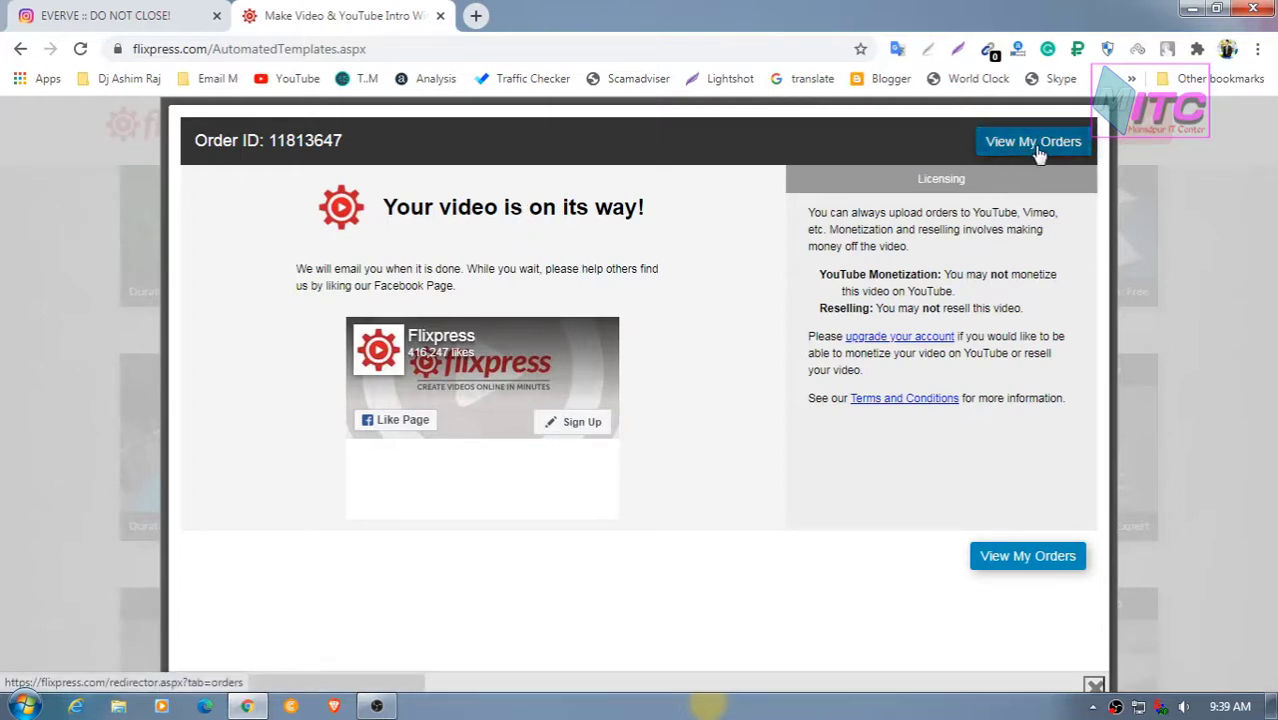
- View the account's orders, declining the 25% discount offer and dismissing the pop-up ads
click(1032, 558)
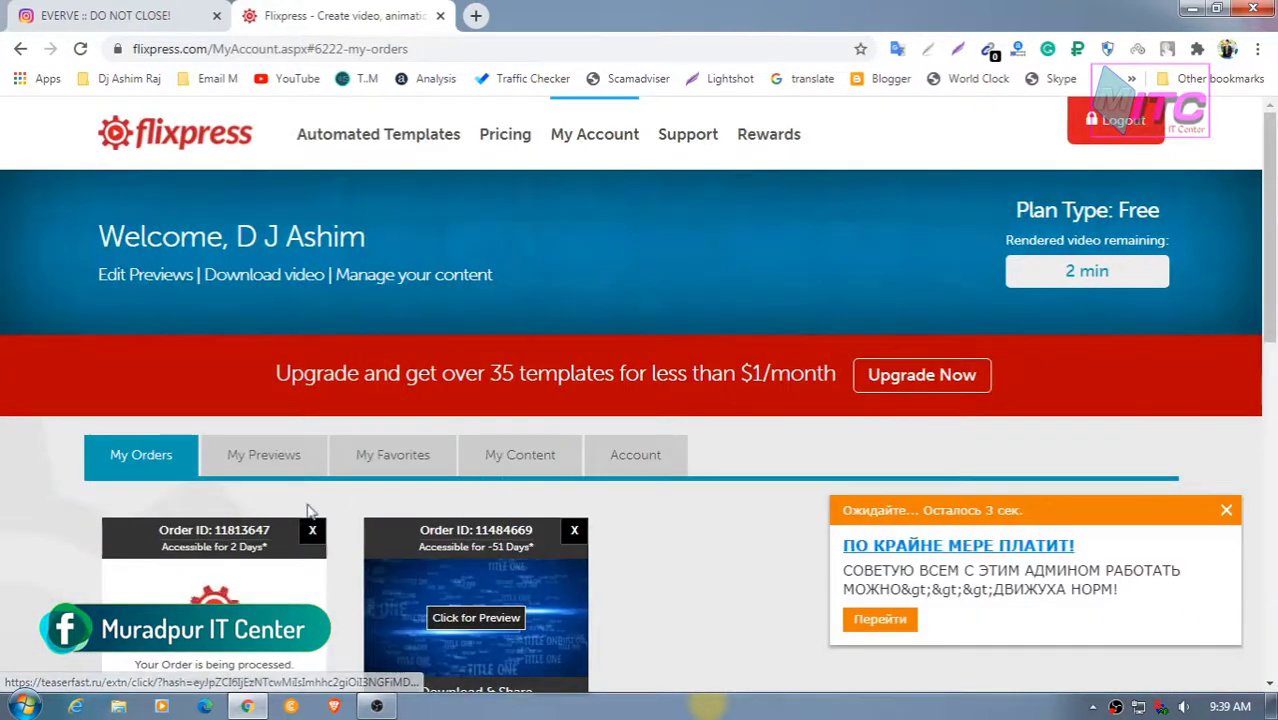
scroll(659, 500, down, 1)
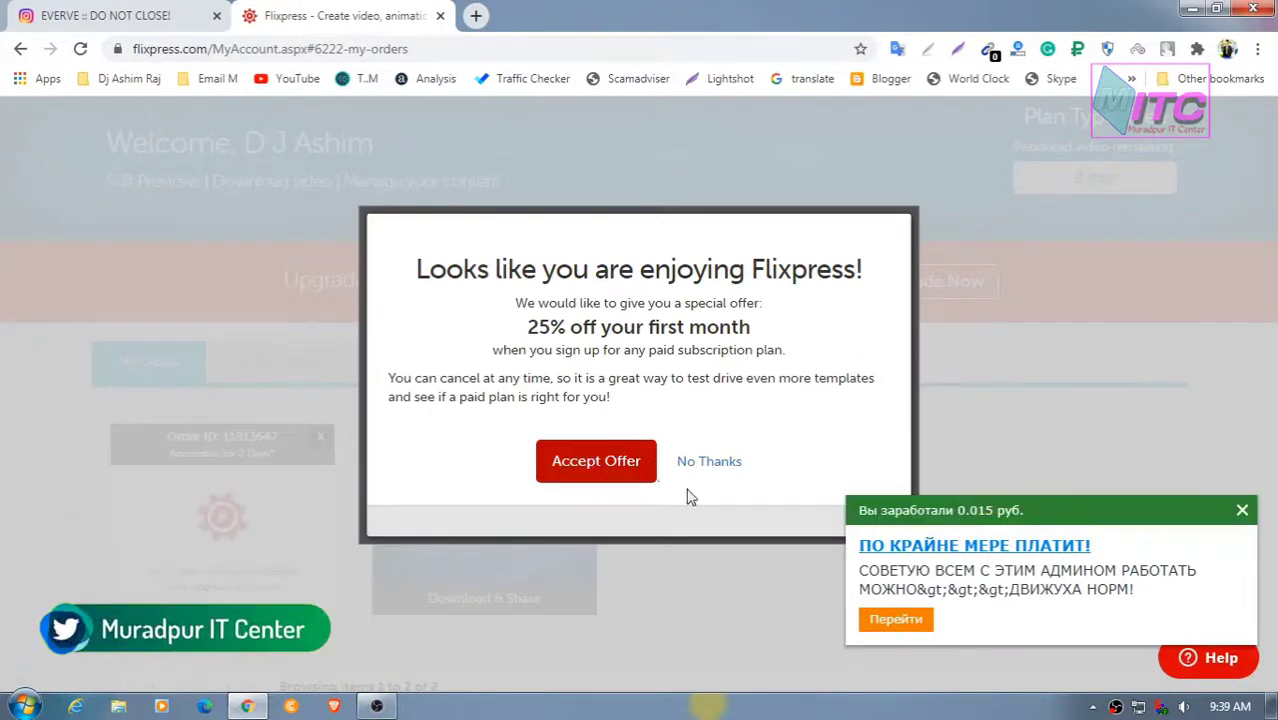
click(716, 470)
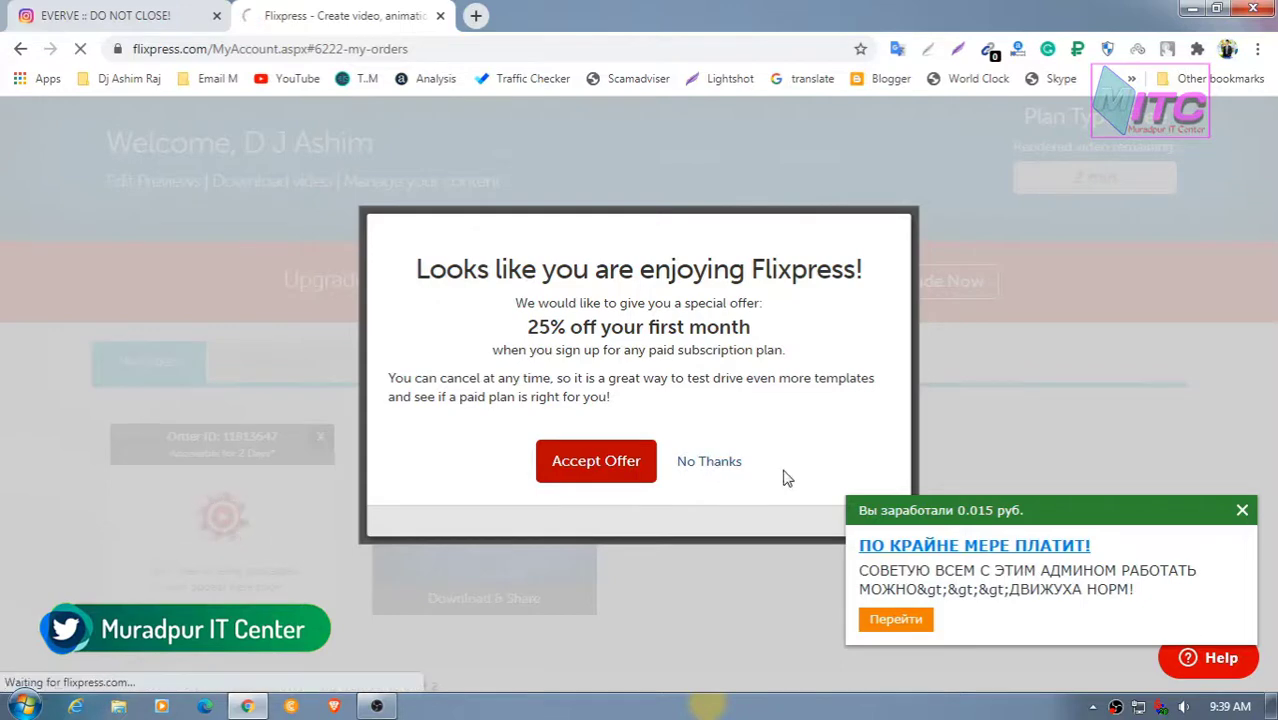
click(1243, 511)
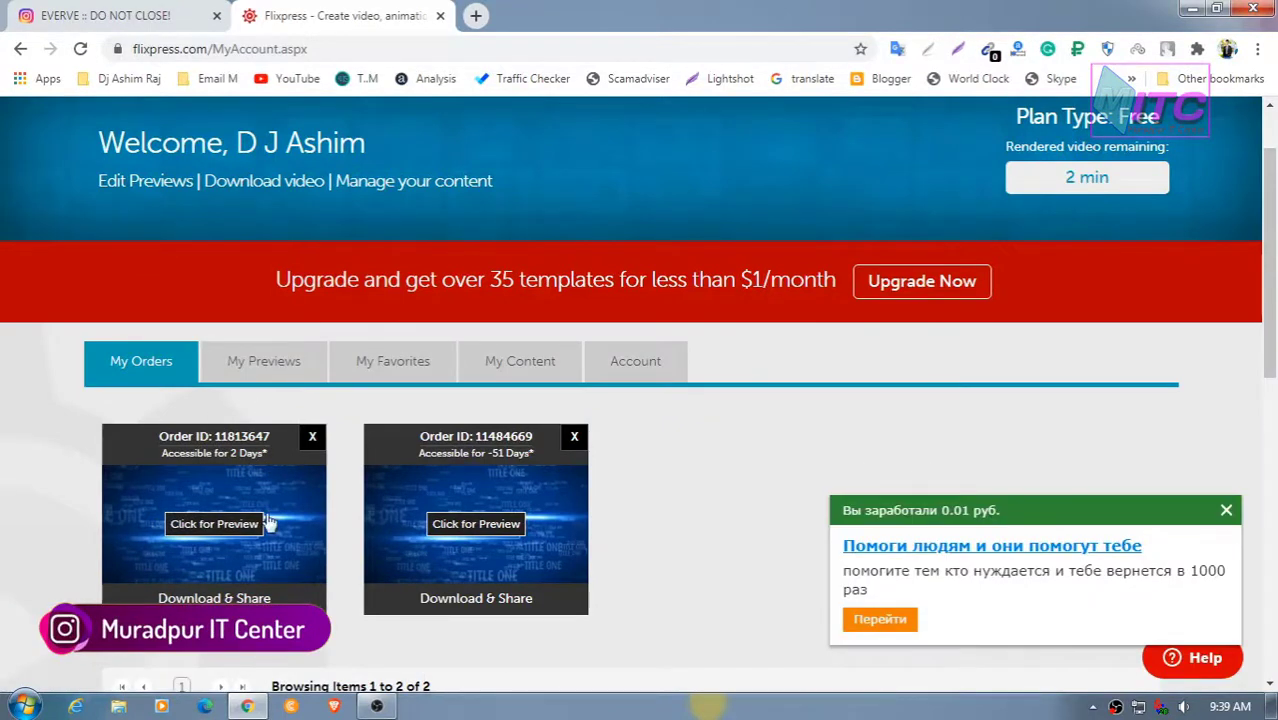
click(1226, 512)
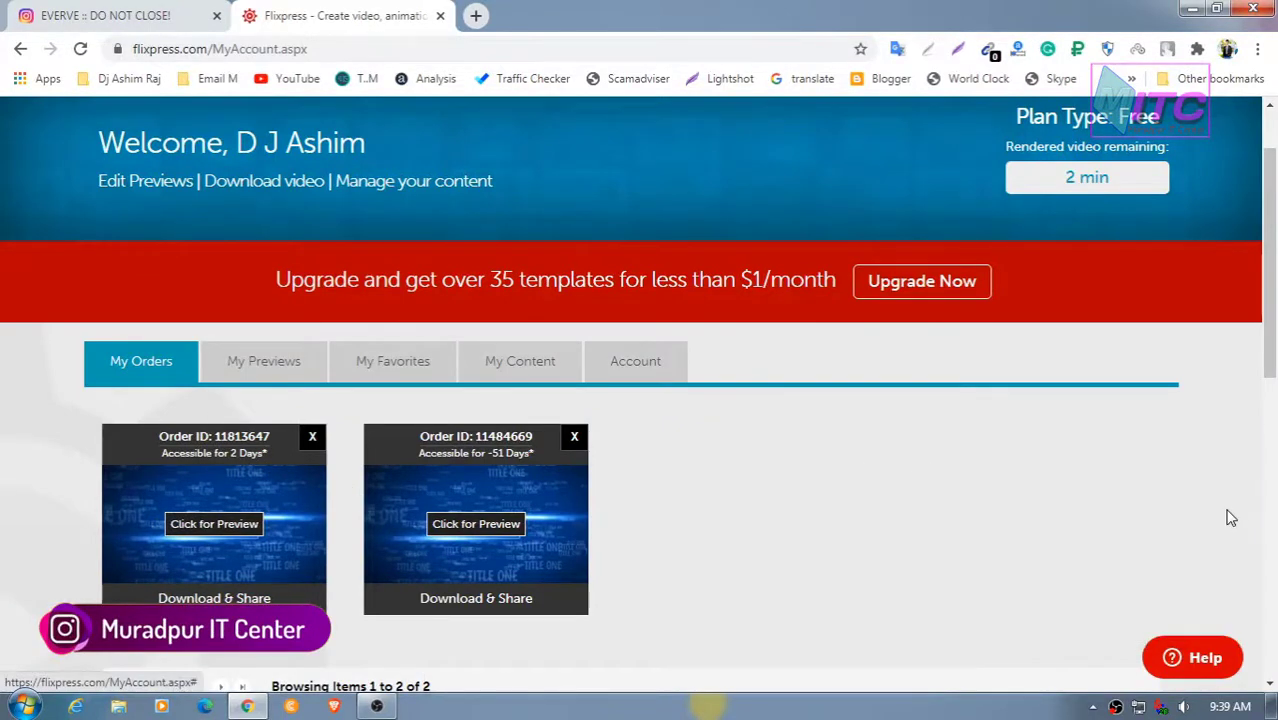
- Download the HD version of the newly ordered video and play the downloaded file in the media player
scroll(810, 478, down, 1)
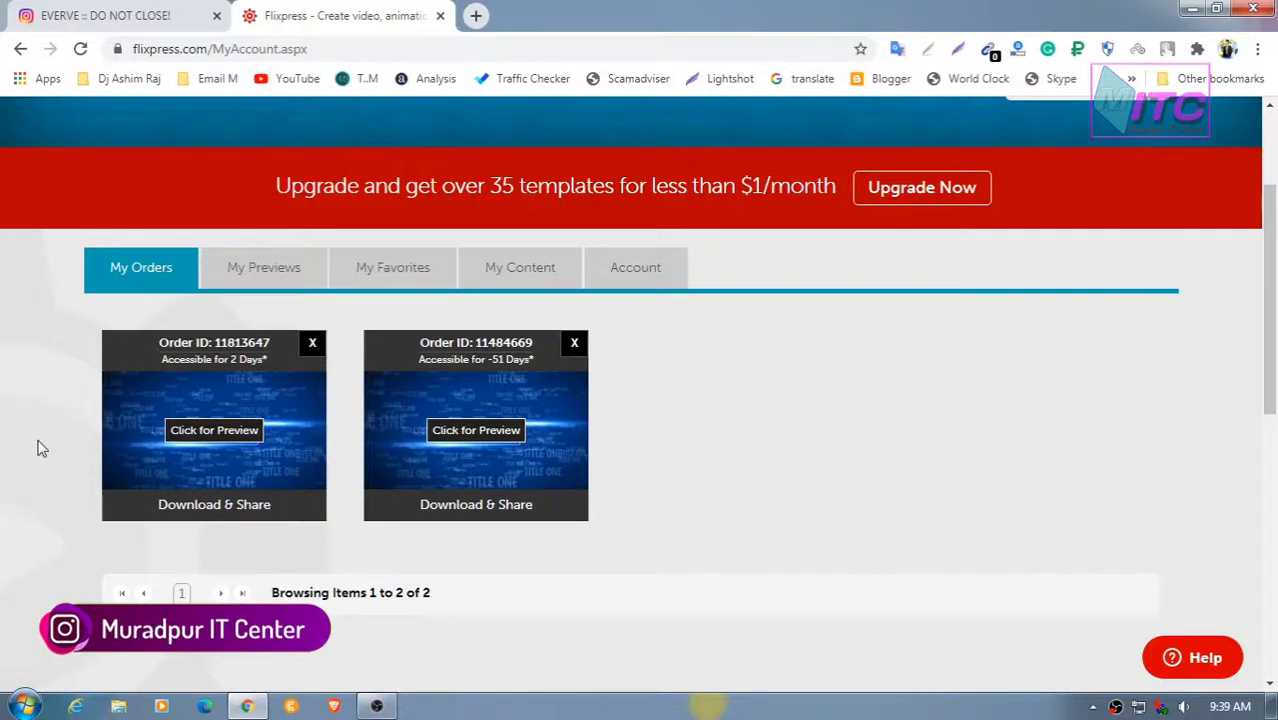
click(211, 516)
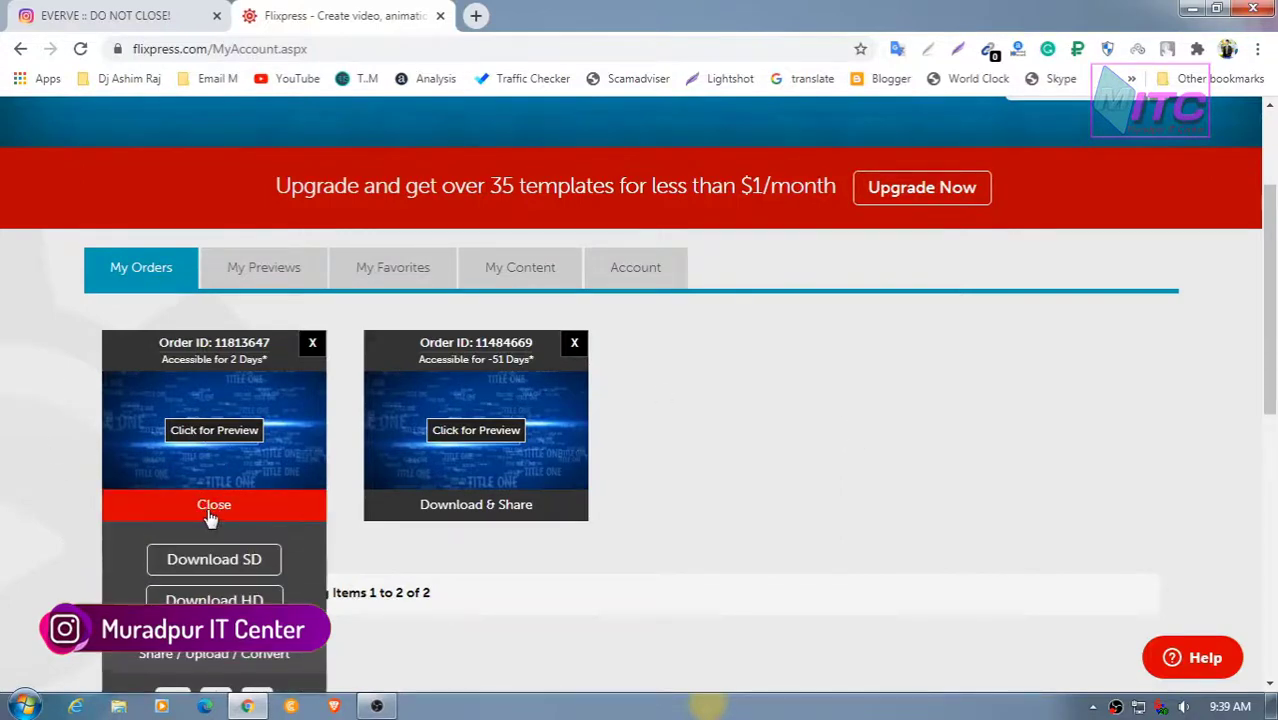
click(206, 608)
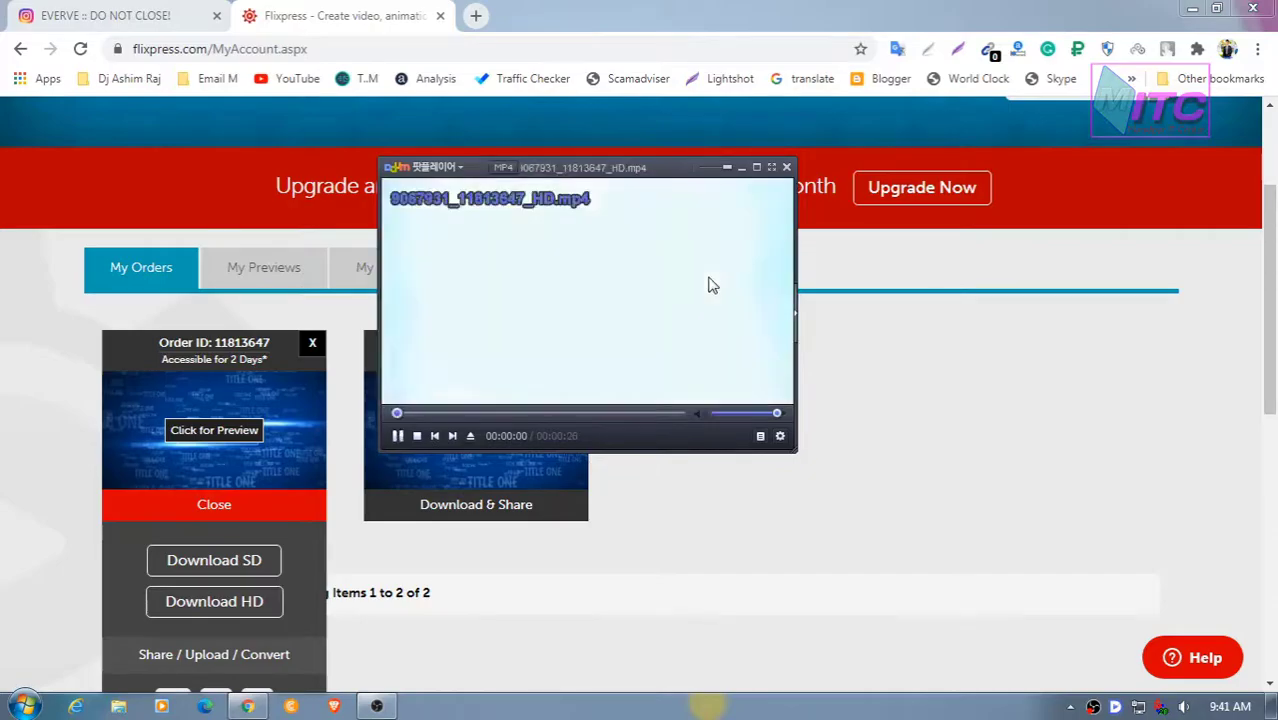
double_click(706, 284)
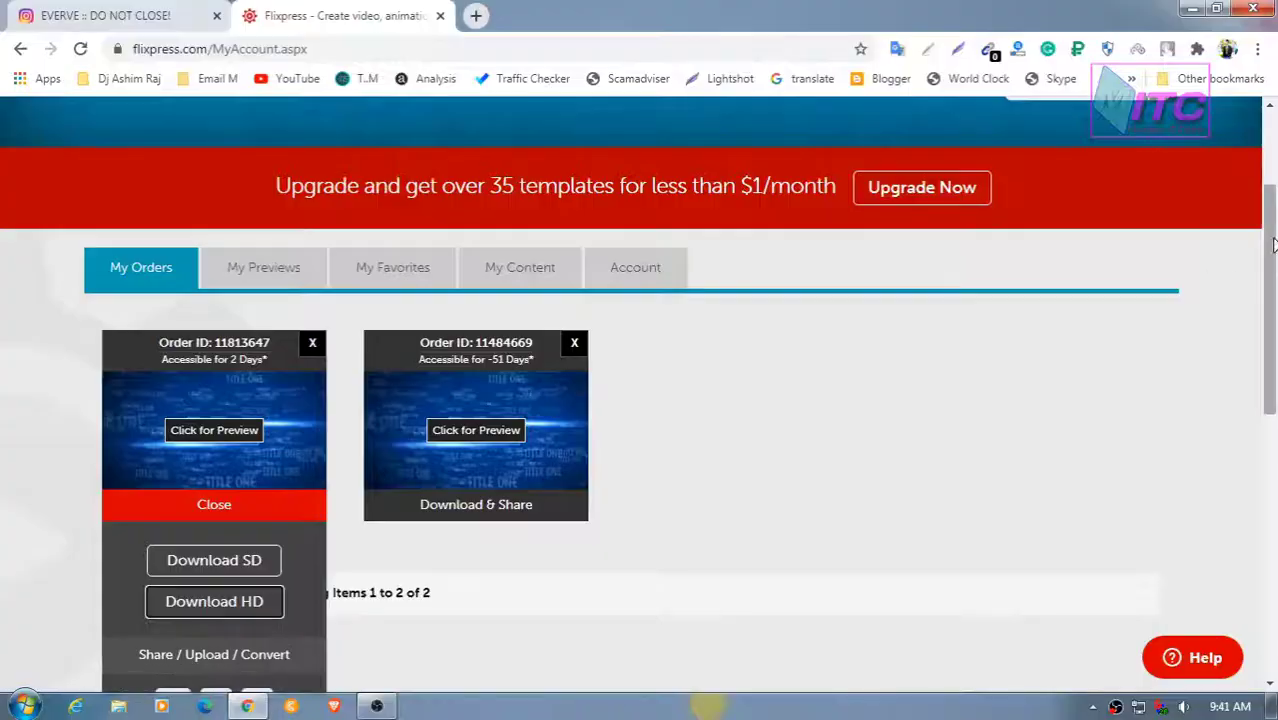
- Return to the automated templates and look over other free ones, previewing Breaking Free Intro, Pro Presenter Demo and Music Intro
scroll(1270, 261, down, 3)
scroll(1270, 261, down, 4)
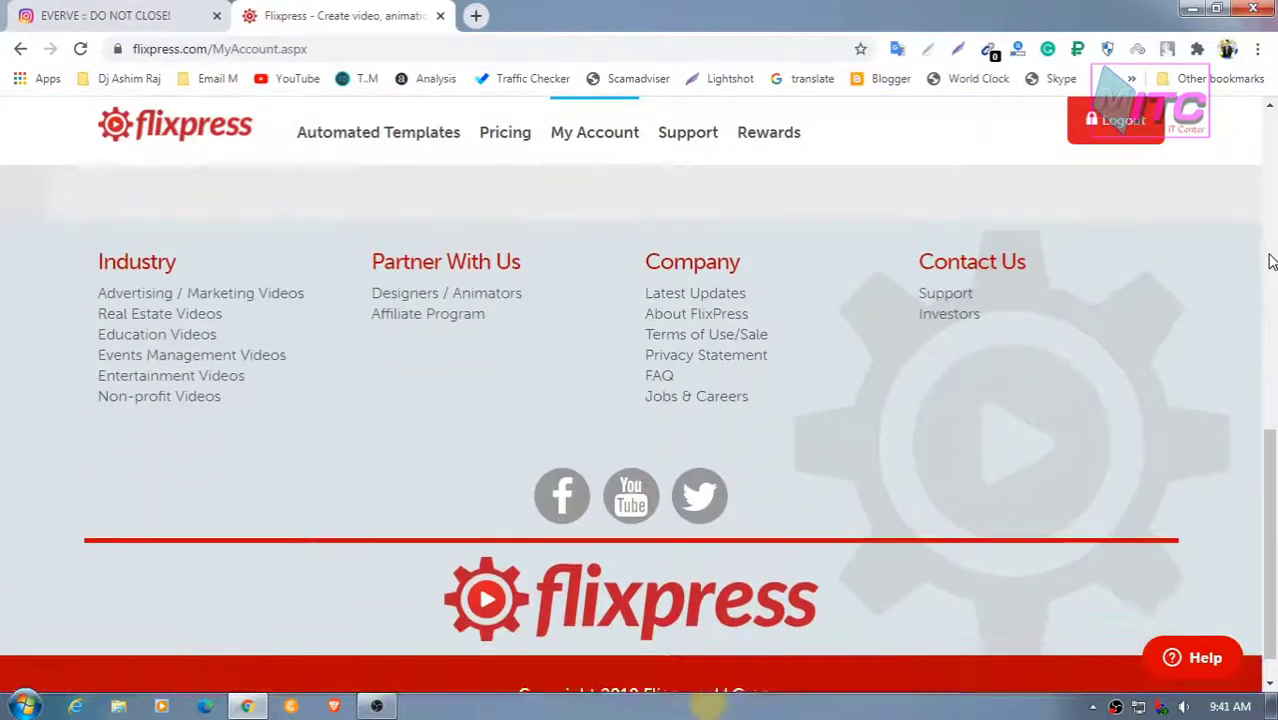
scroll(1270, 261, up, 9)
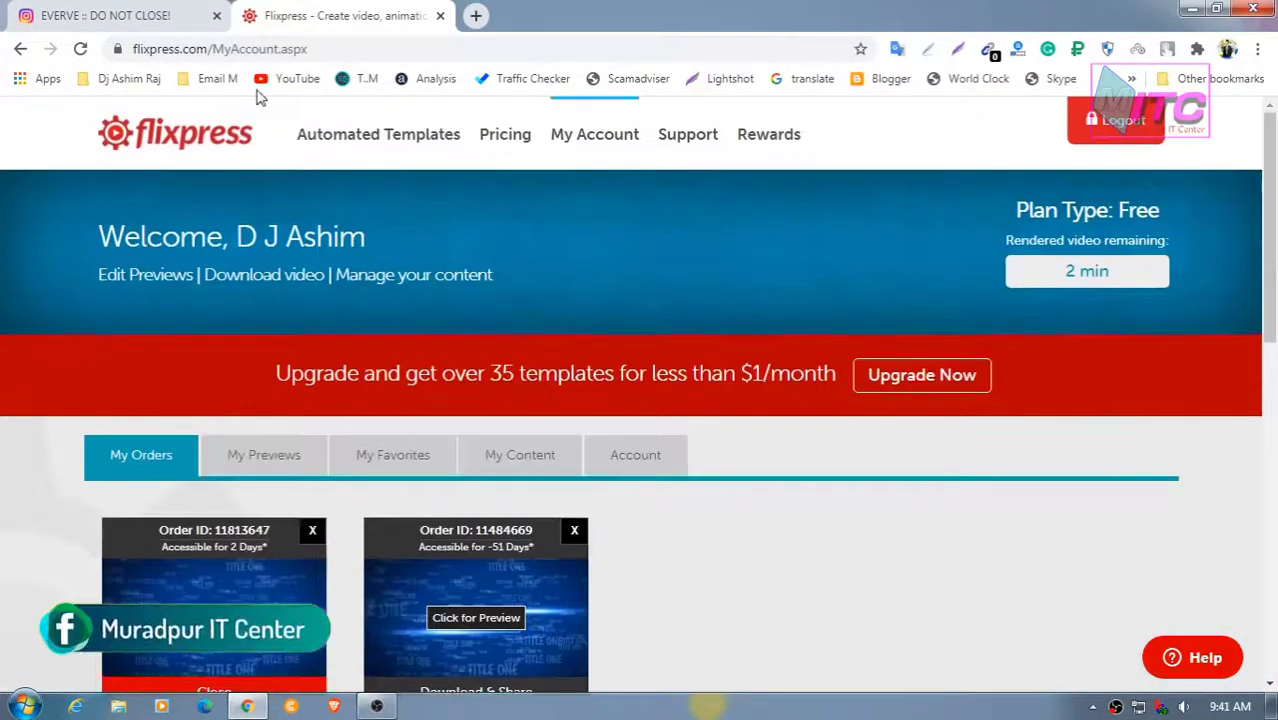
click(395, 145)
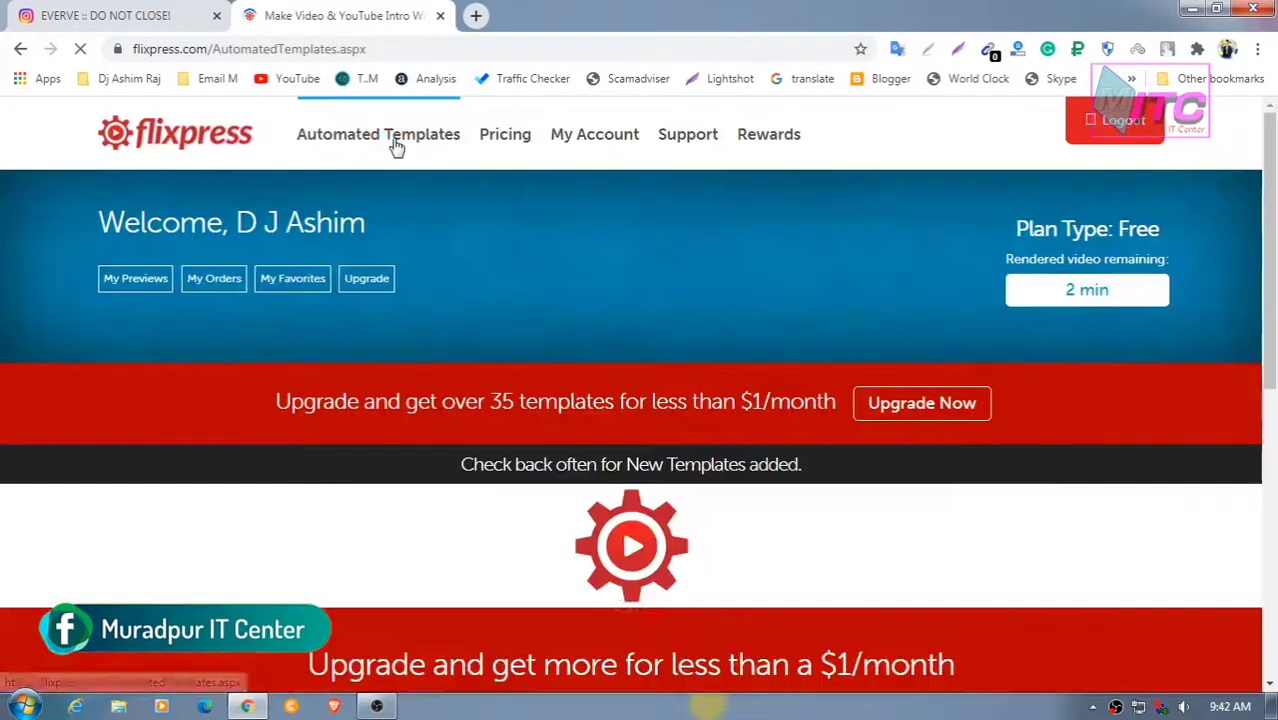
scroll(420, 362, down, 5)
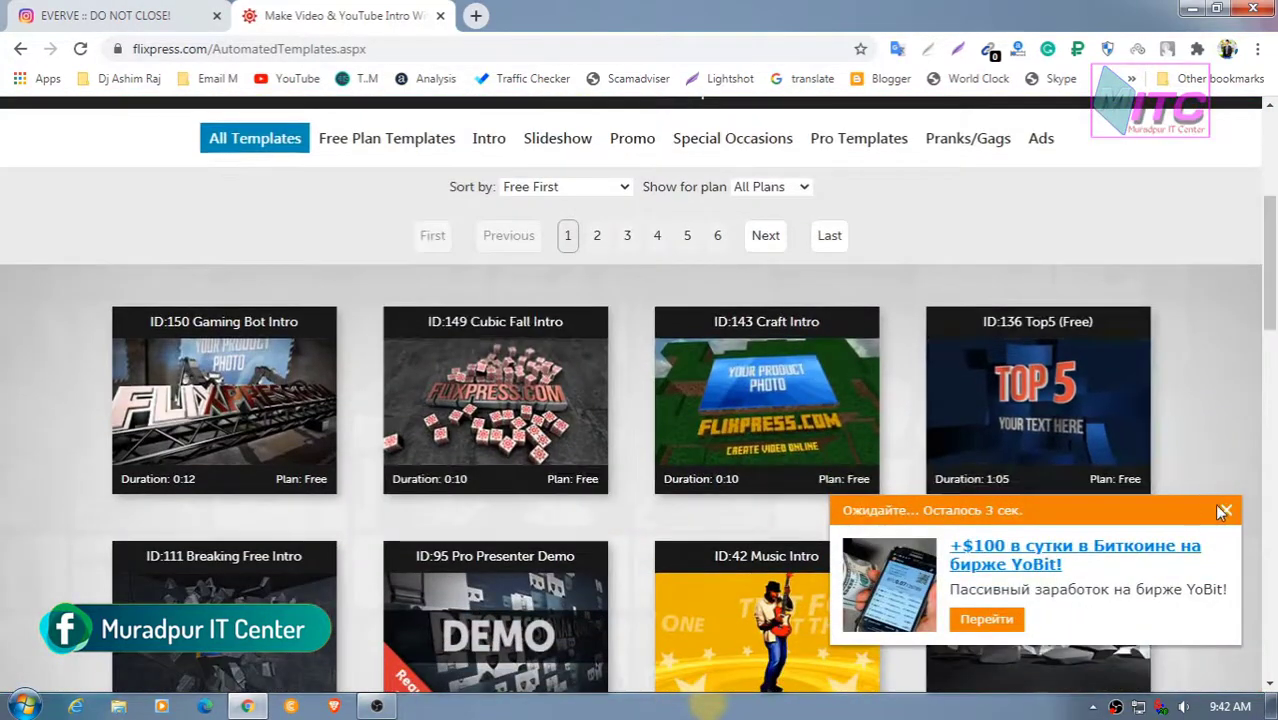
scroll(330, 425, down, 2)
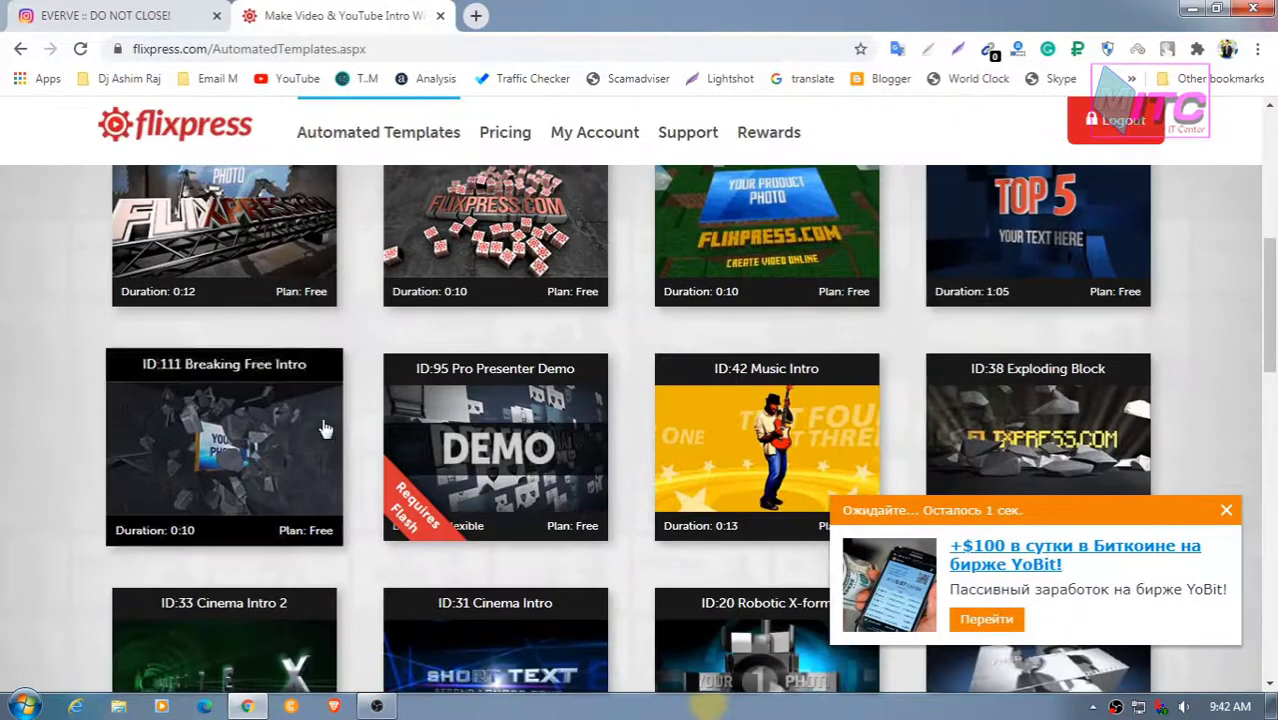
mouse_move(212, 462)
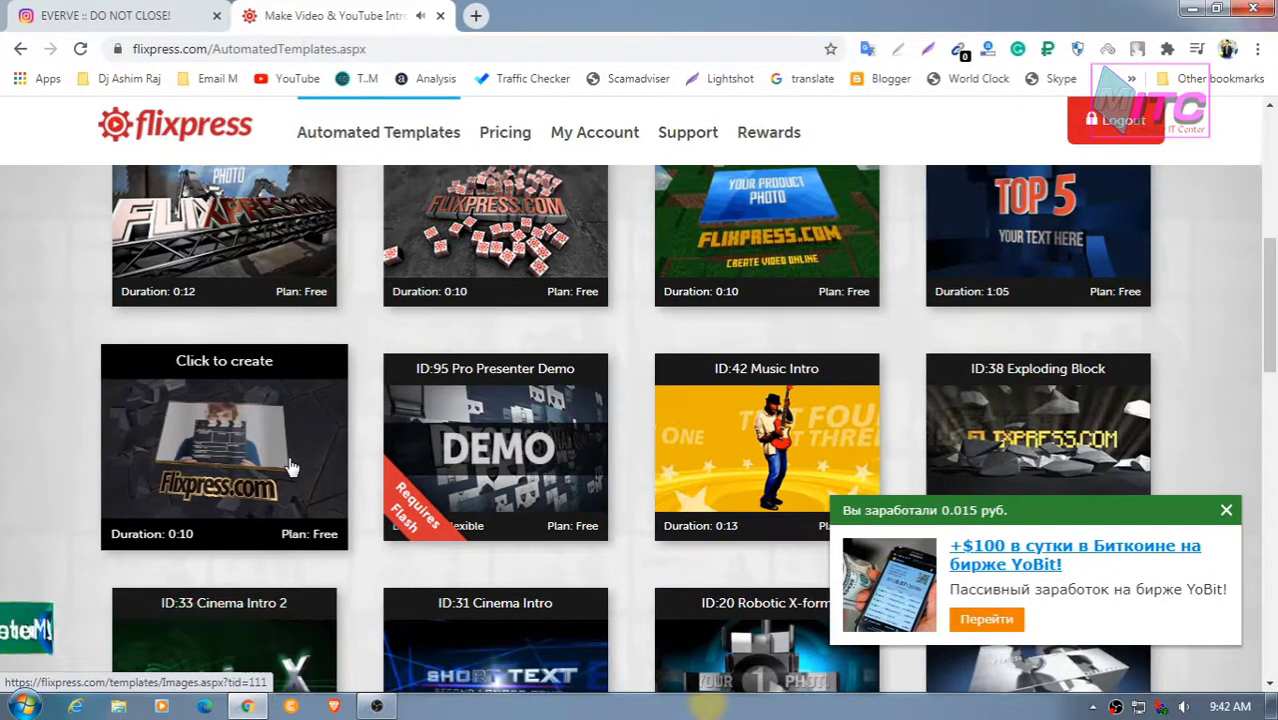
mouse_move(474, 473)
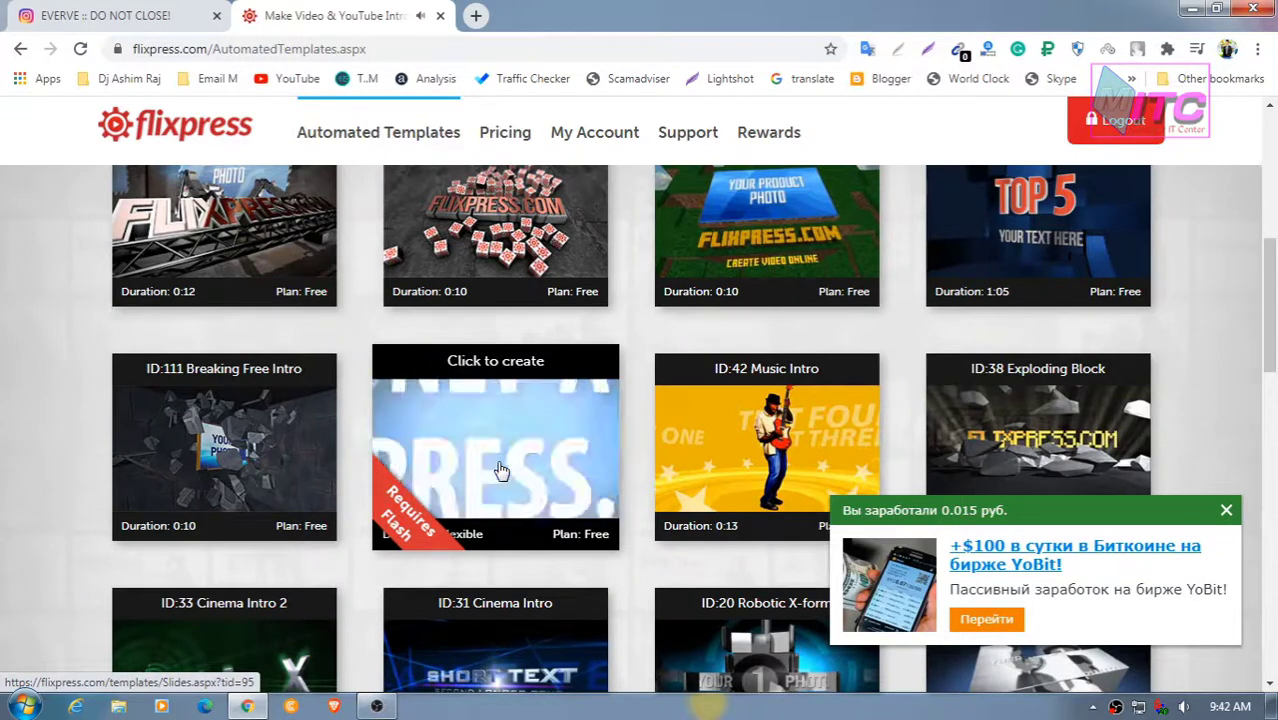
click(1226, 512)
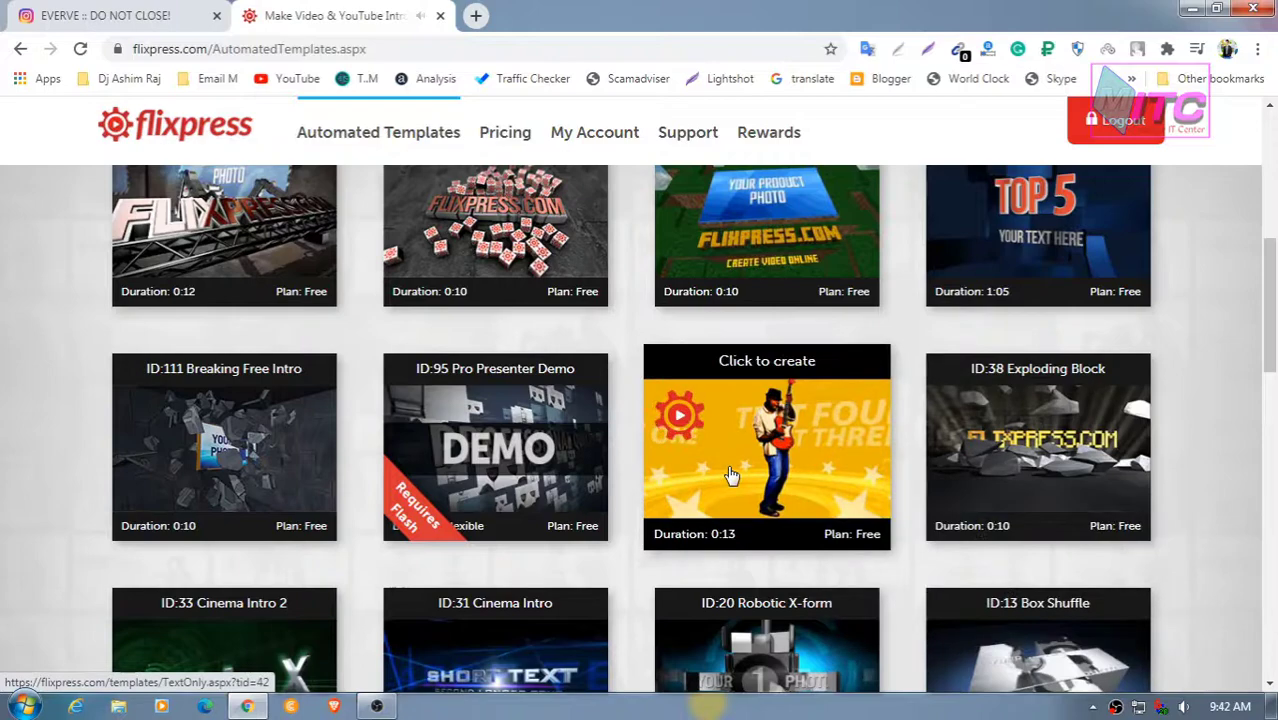
scroll(731, 475, down, 2)
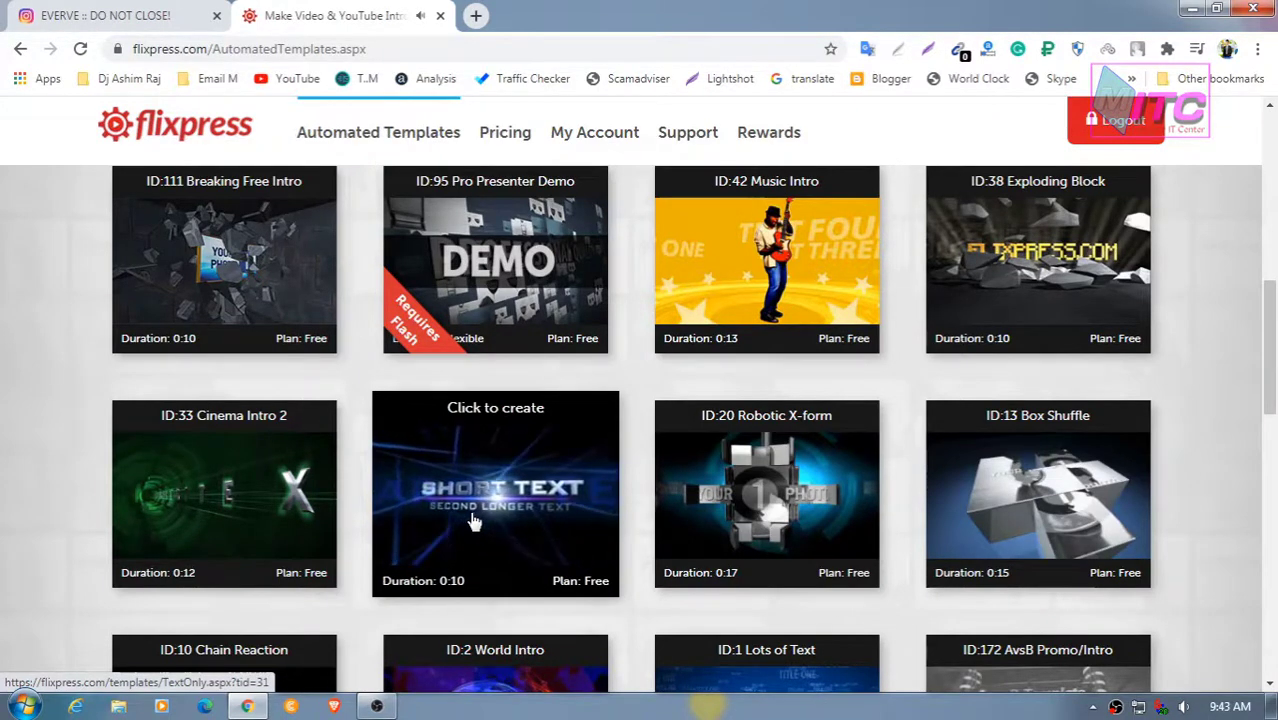
- Preview the free Robotic X-form, Box Shuffle, Chain Reaction and World Intro templates
mouse_move(770, 515)
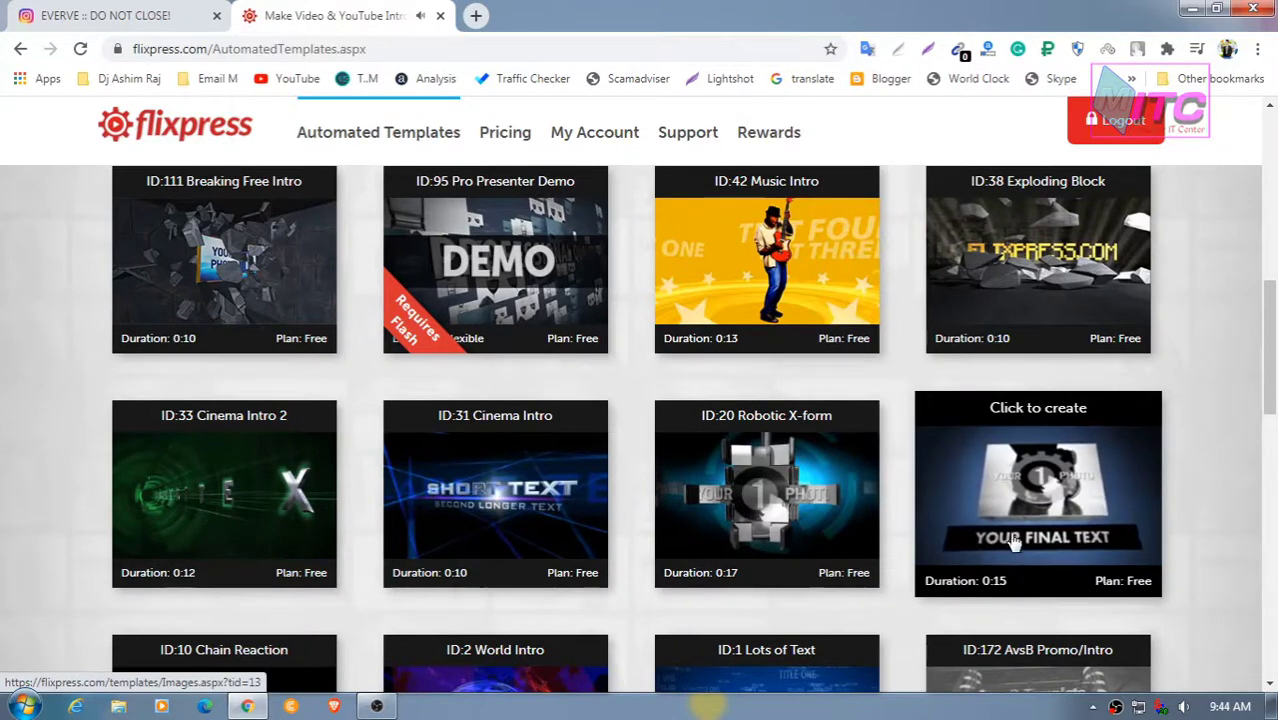
scroll(1015, 541, down, 2)
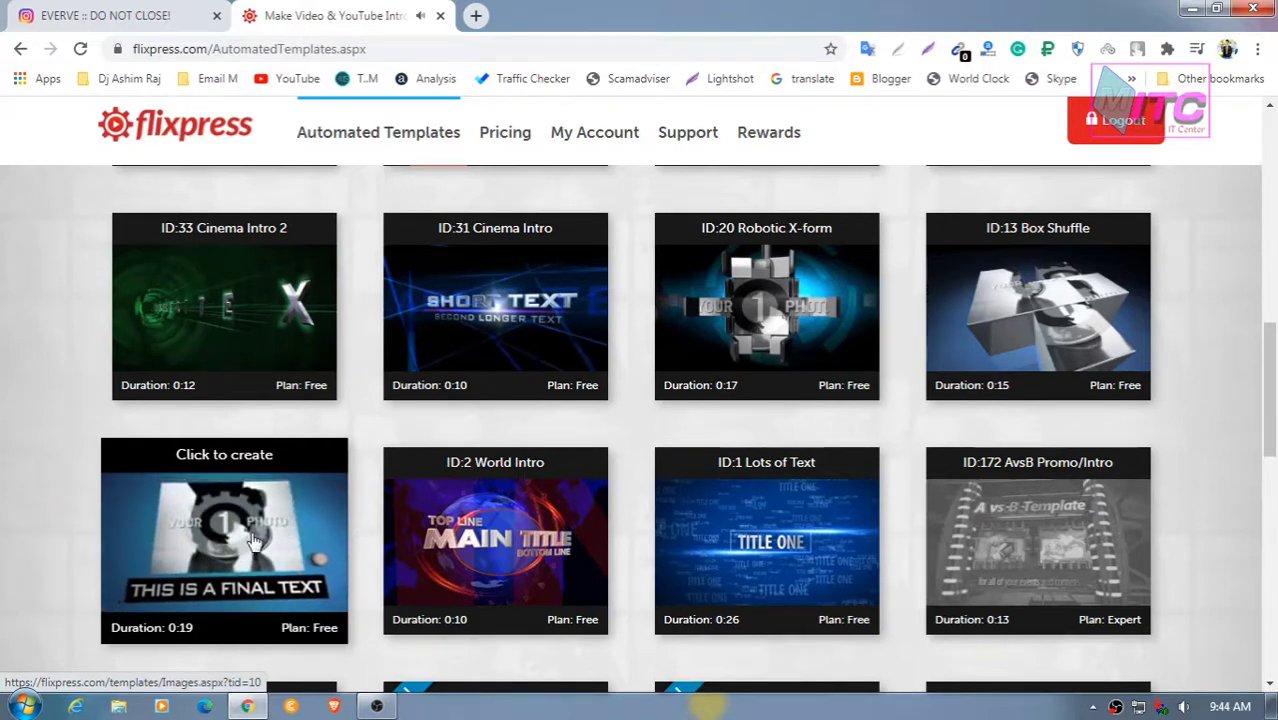
mouse_move(545, 543)
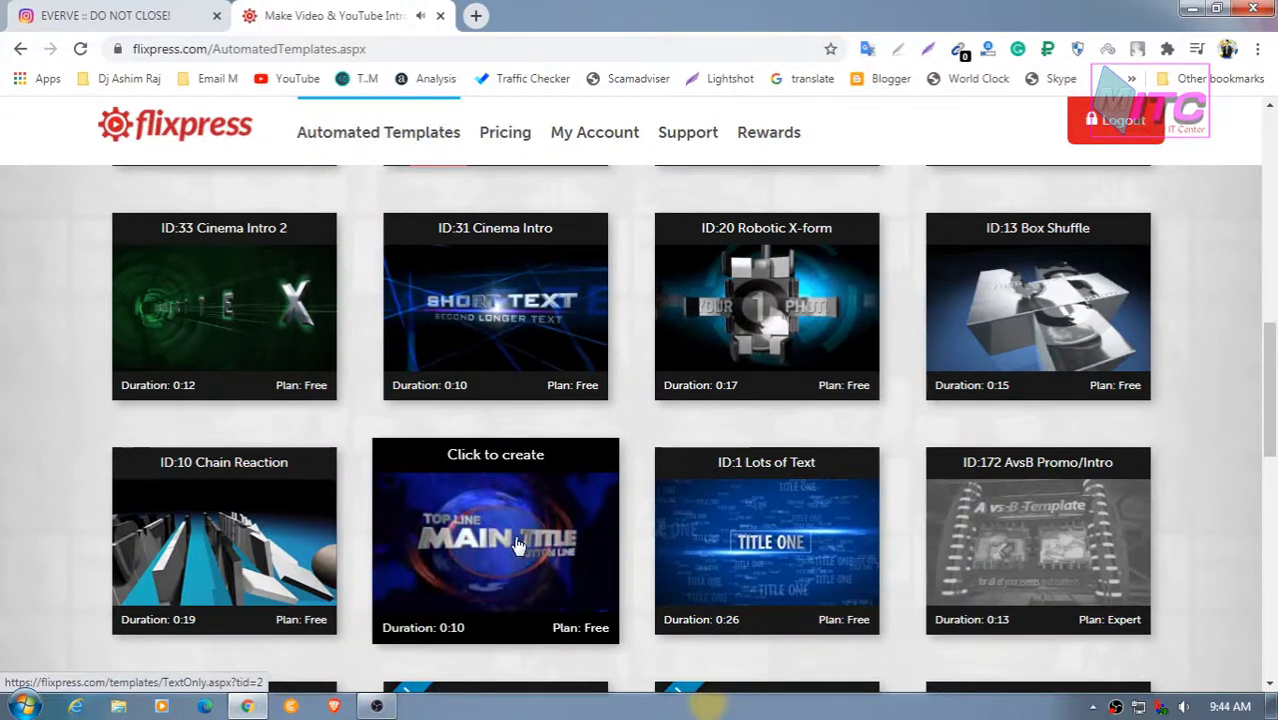
scroll(515, 541, down, 1)
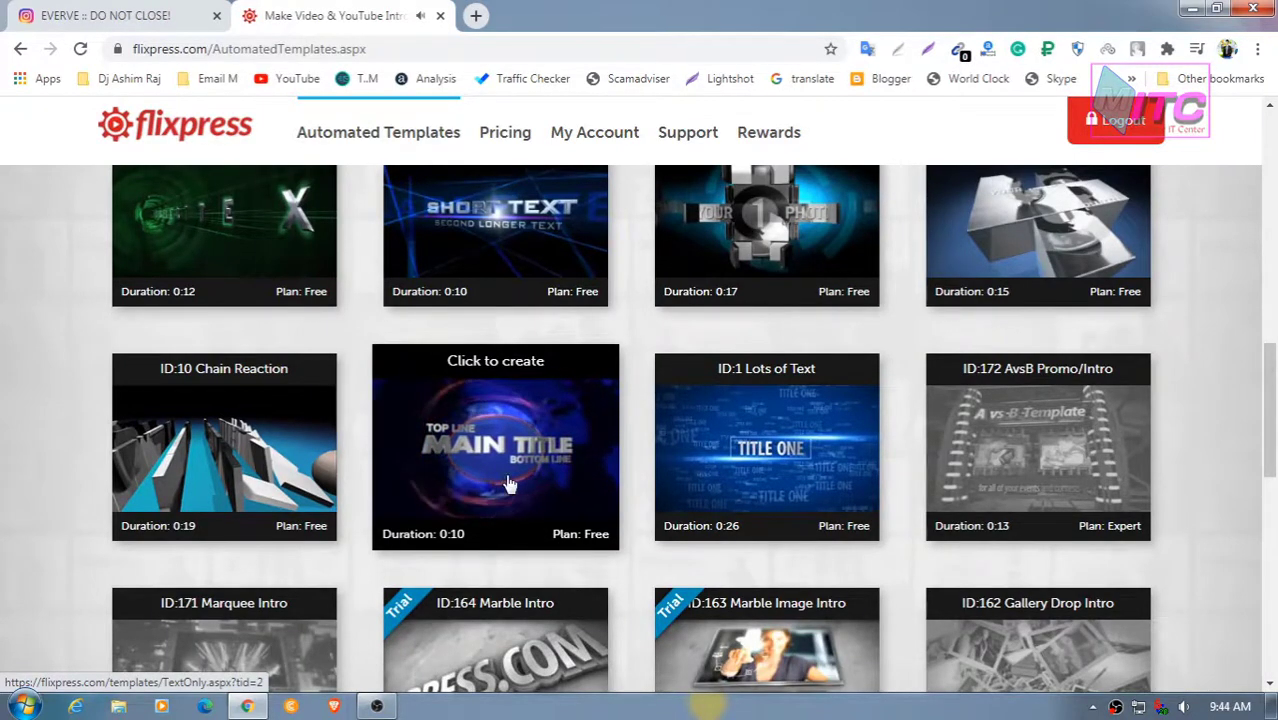
- Show the Free Plan Templates category and look through its templates, previewing the Mining Word trial template
scroll(1218, 470, up, 9)
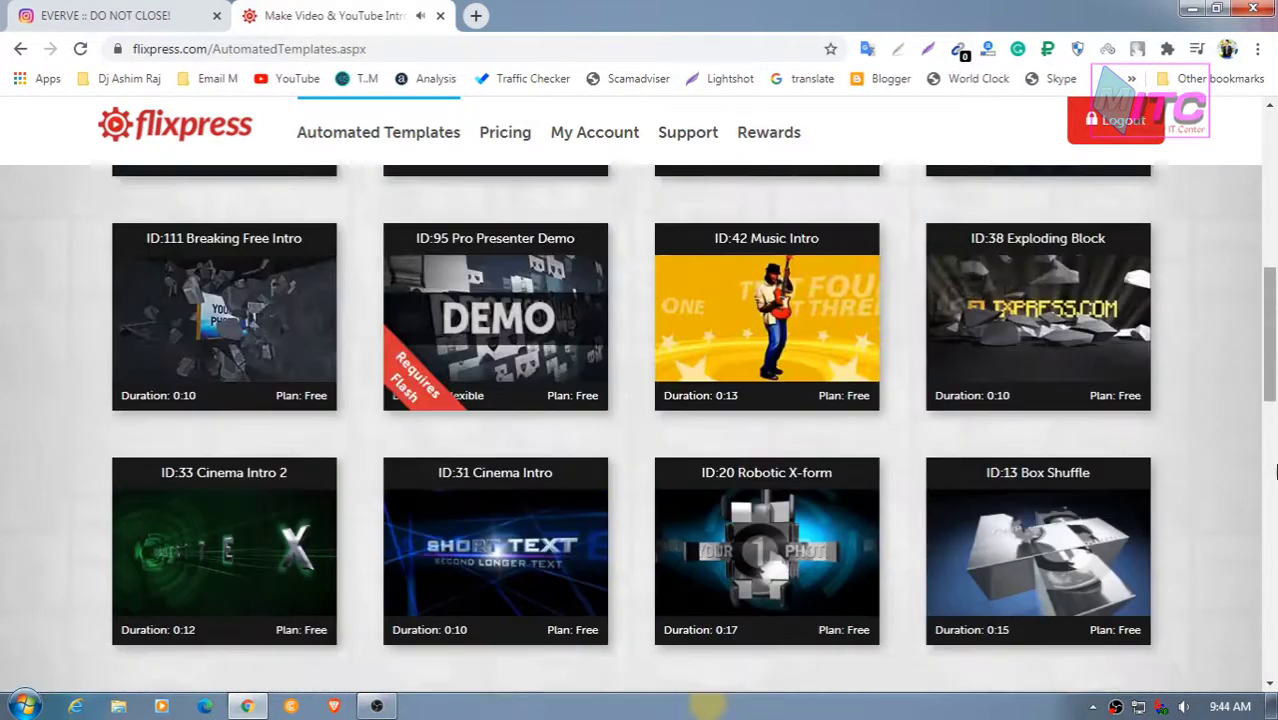
scroll(1218, 472, up, 2)
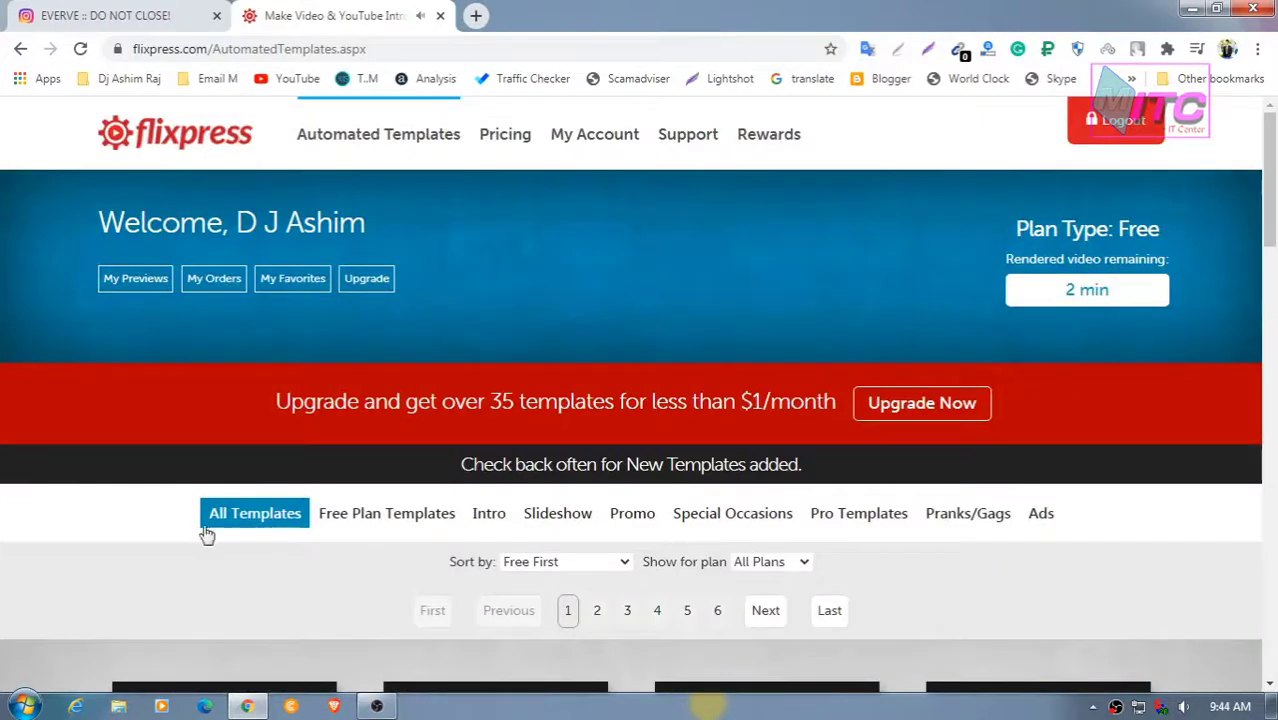
click(387, 520)
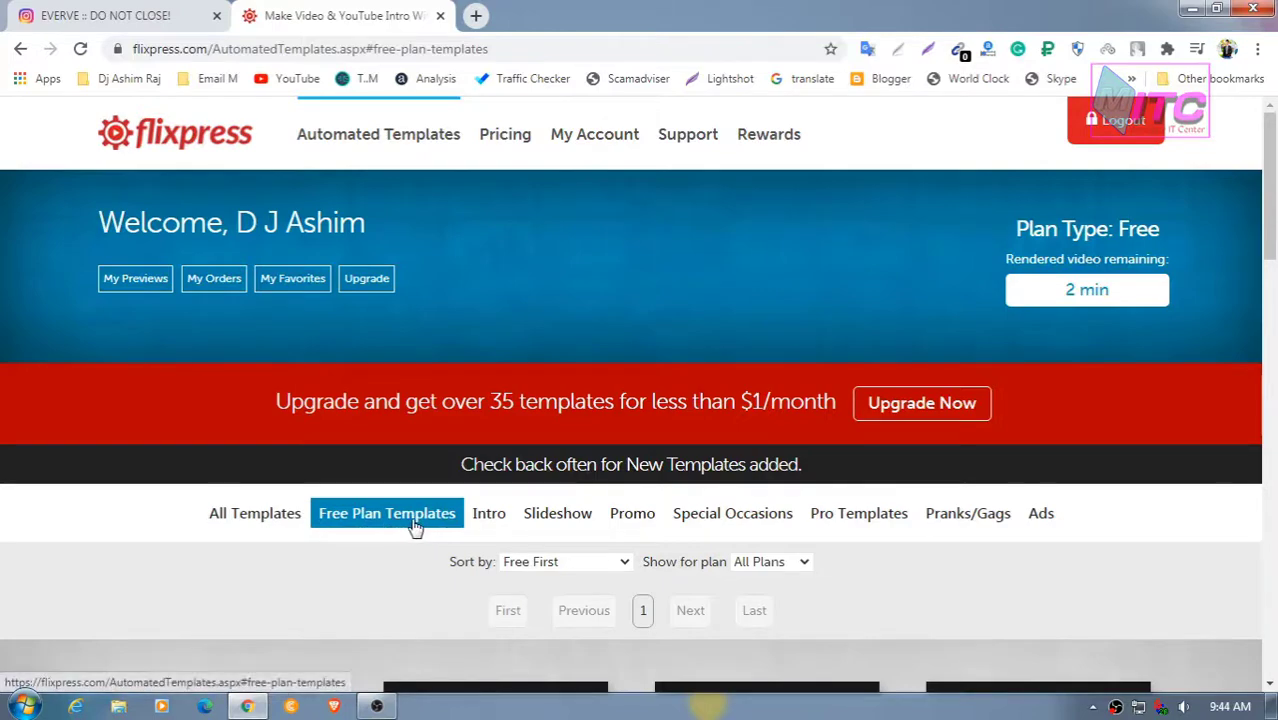
scroll(110, 543, down, 4)
scroll(110, 543, down, 9)
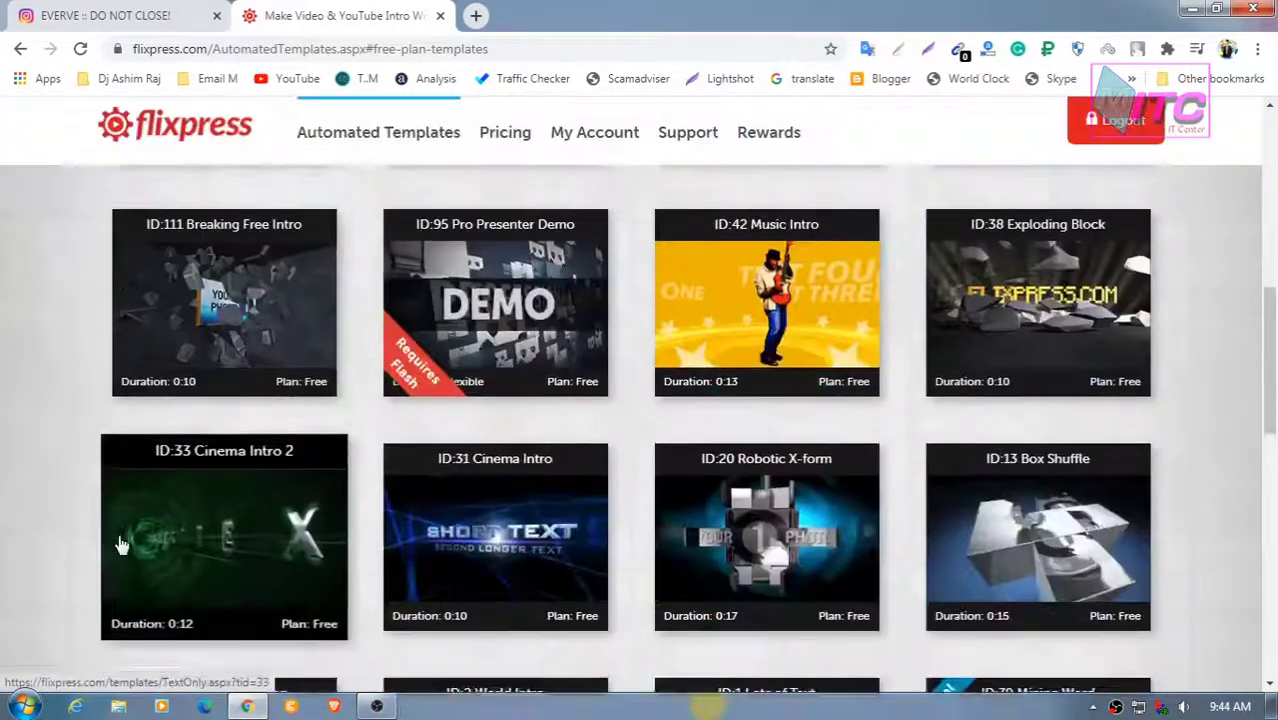
scroll(1020, 428, up, 1)
scroll(985, 415, up, 1)
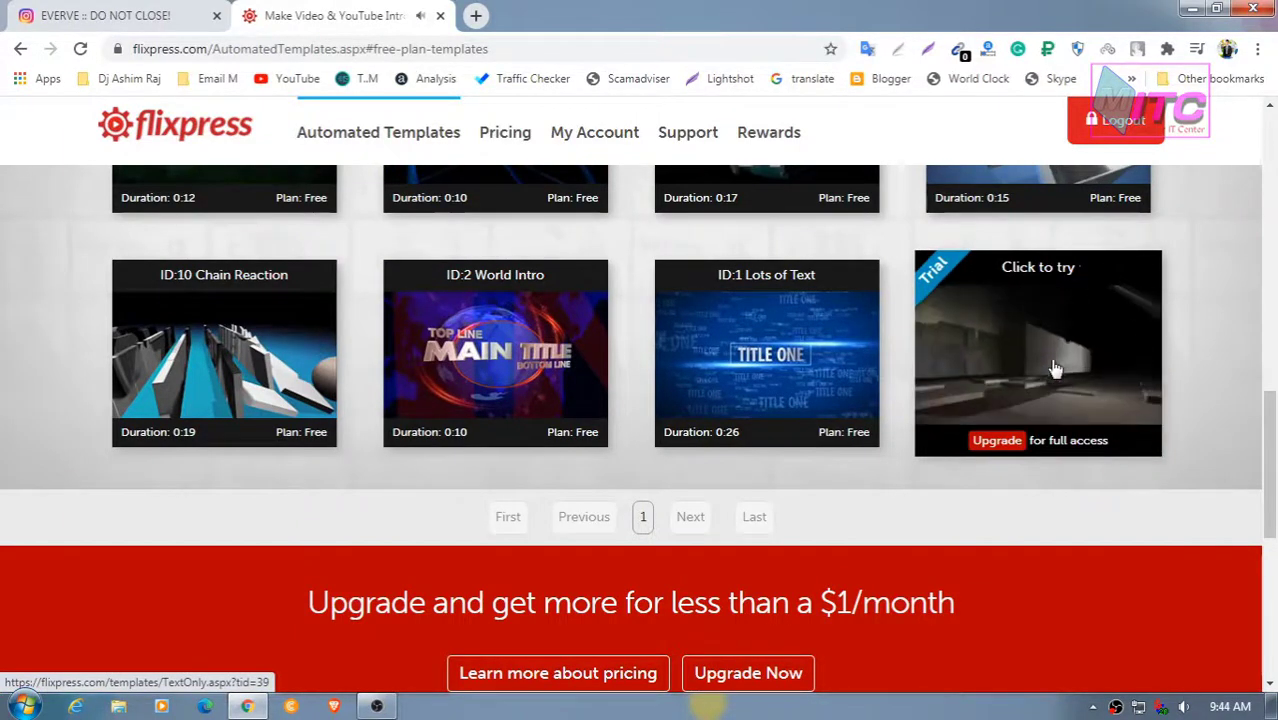
scroll(1060, 388, up, 1)
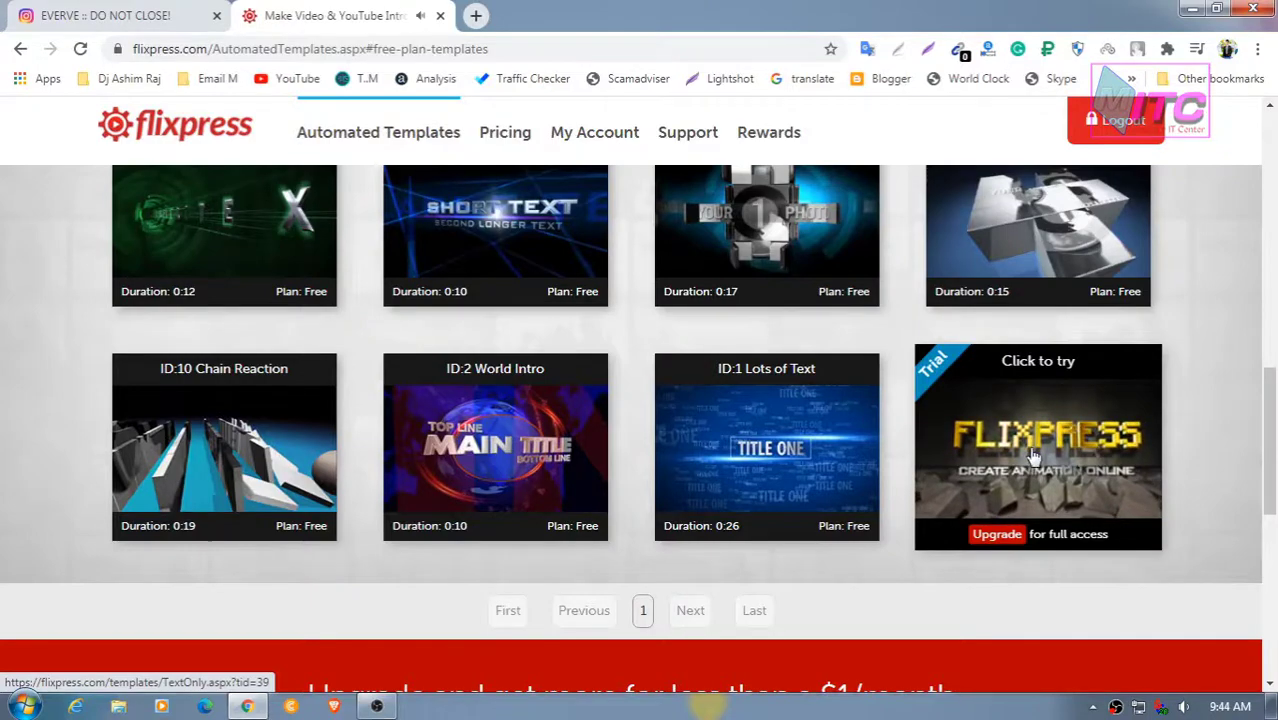
scroll(1274, 560, up, 2)
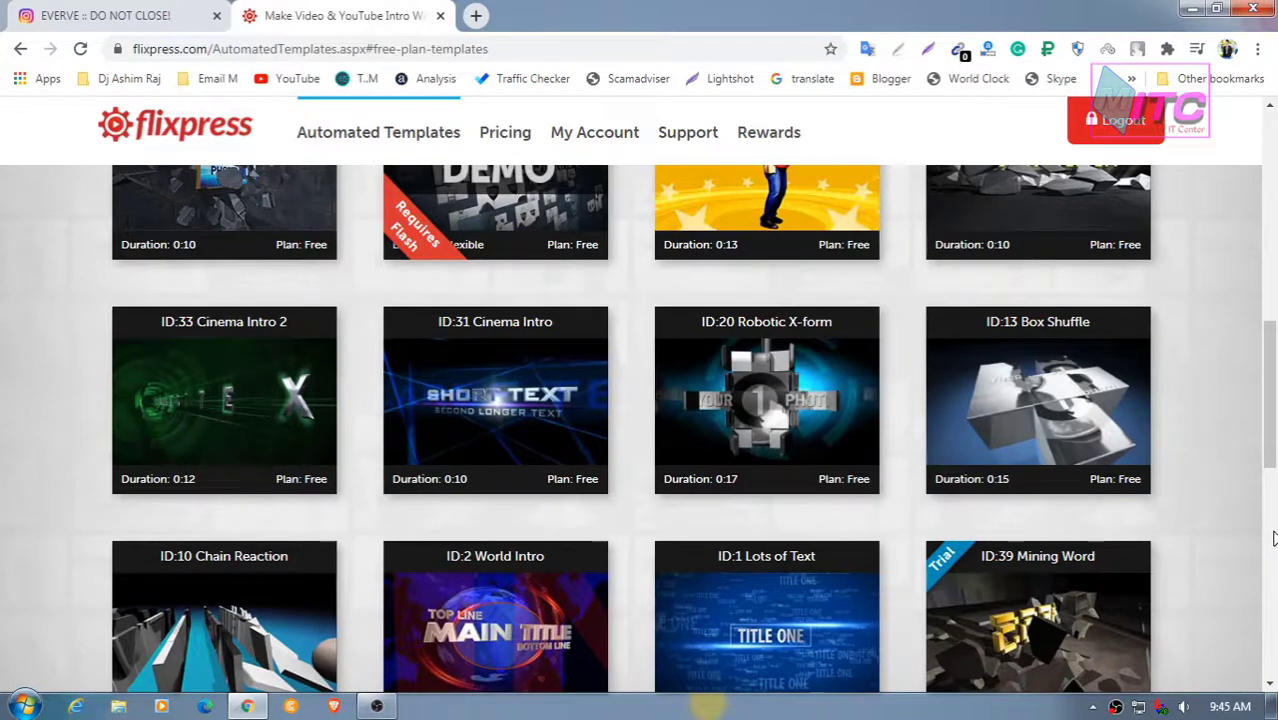
scroll(1273, 539, up, 1)
scroll(1273, 539, up, 3)
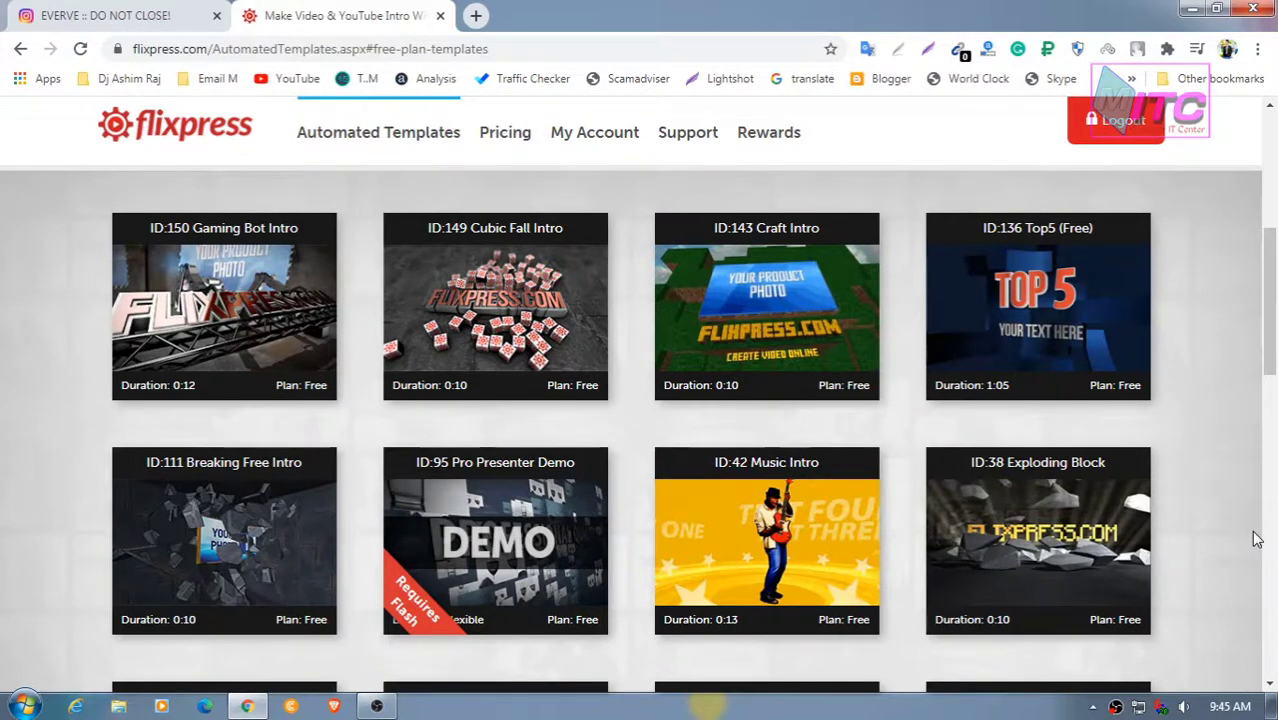
key(ctrl+f)
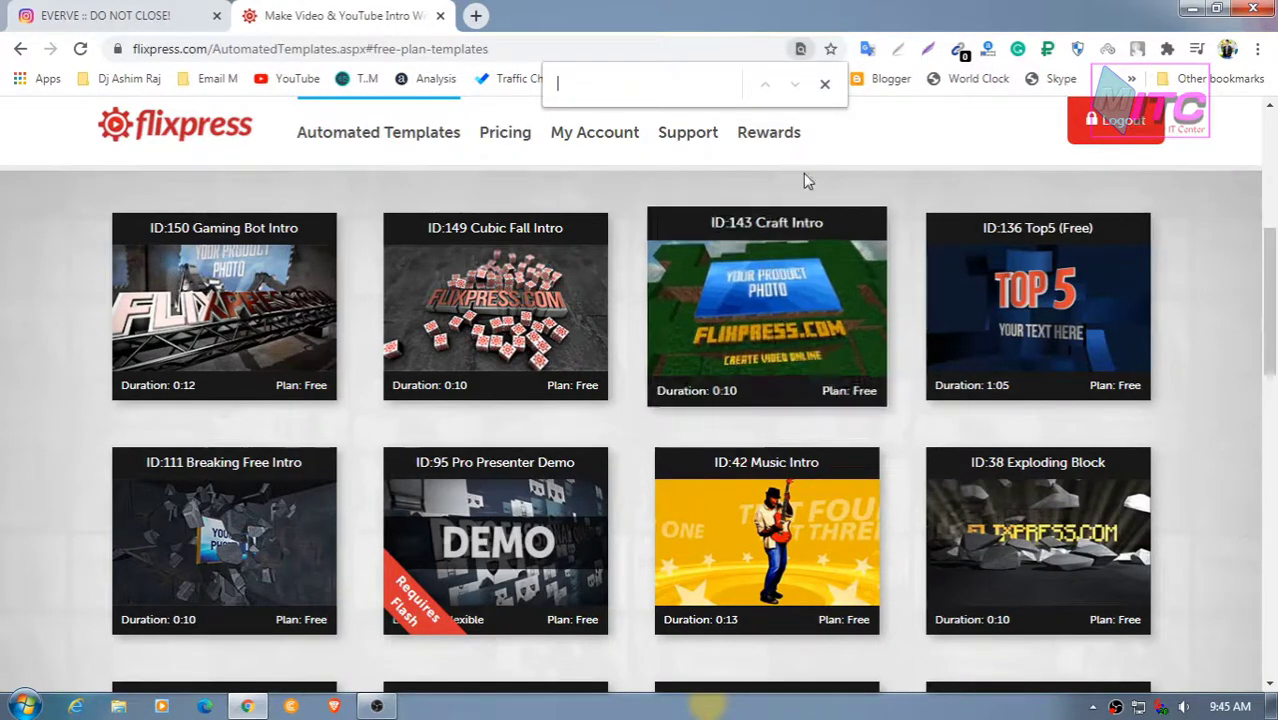
click(825, 86)
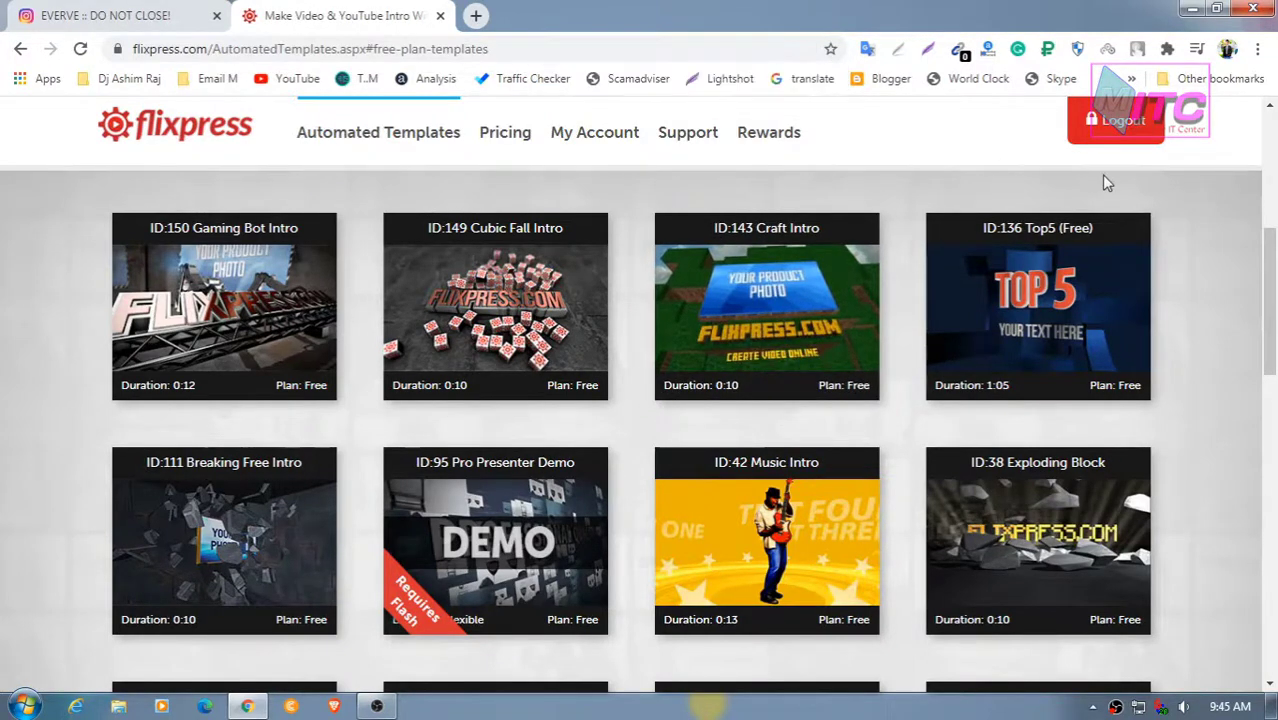
key(ctrl+f)
click(826, 87)
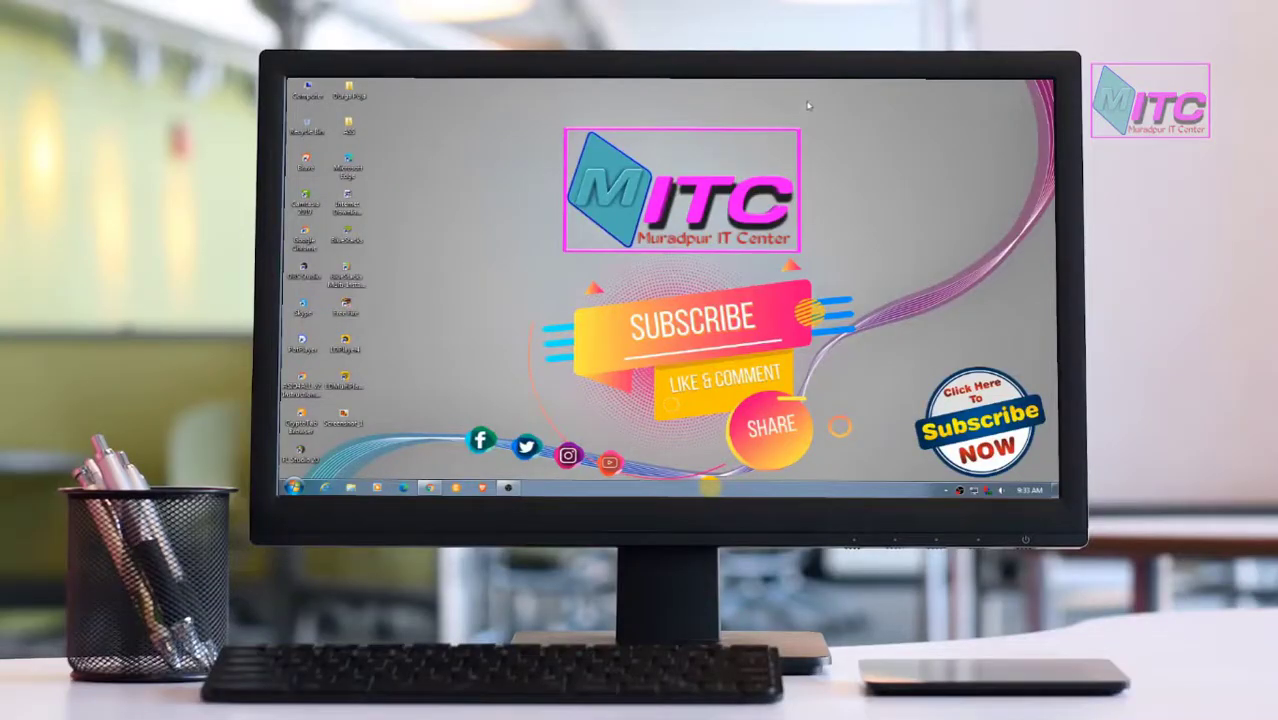
right_click(831, 113)
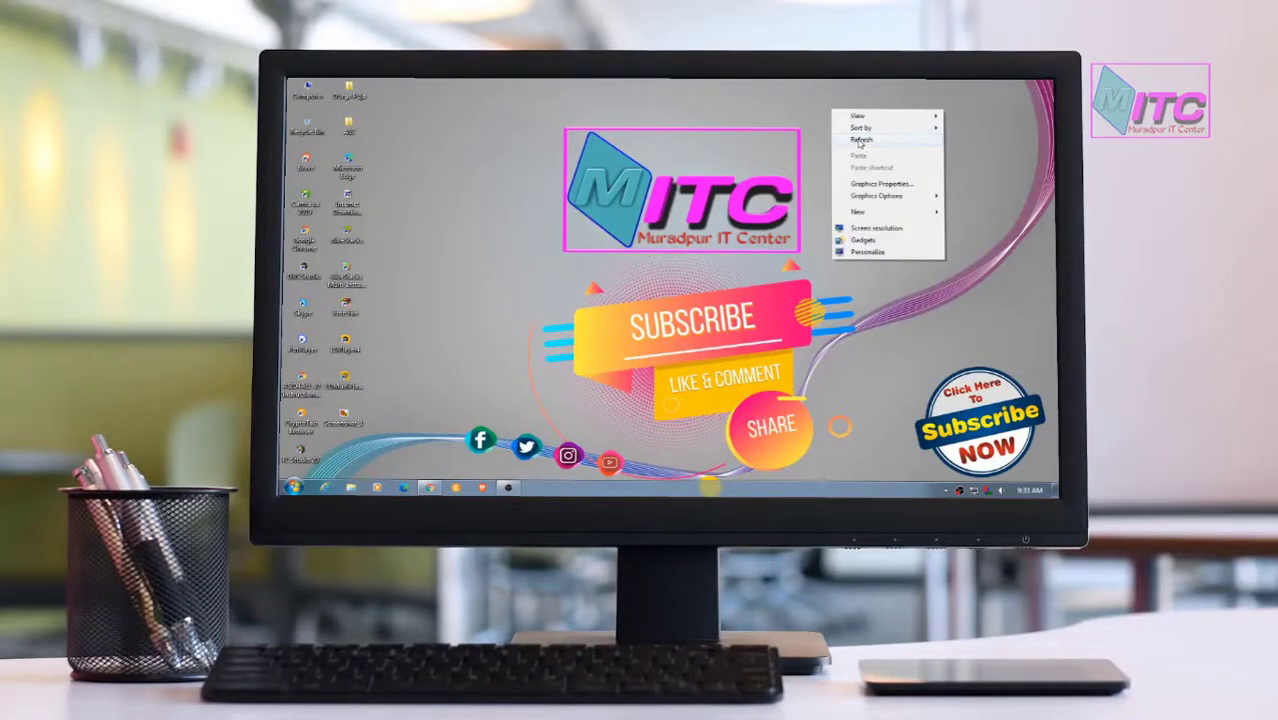